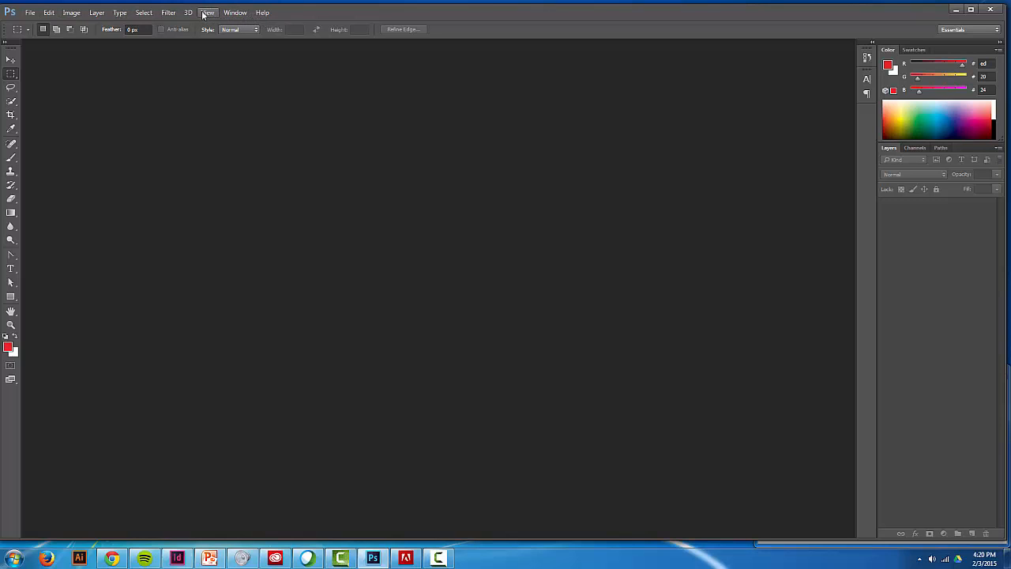
{"action": "left_click", "coordinate": [99, 14]}
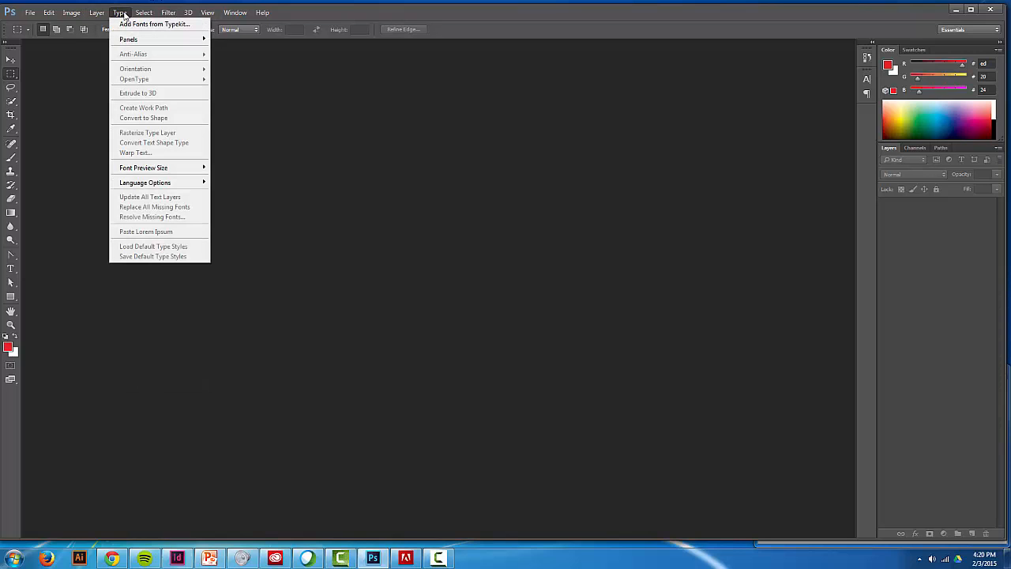
{"action": "mouse_move", "coordinate": [167, 14]}
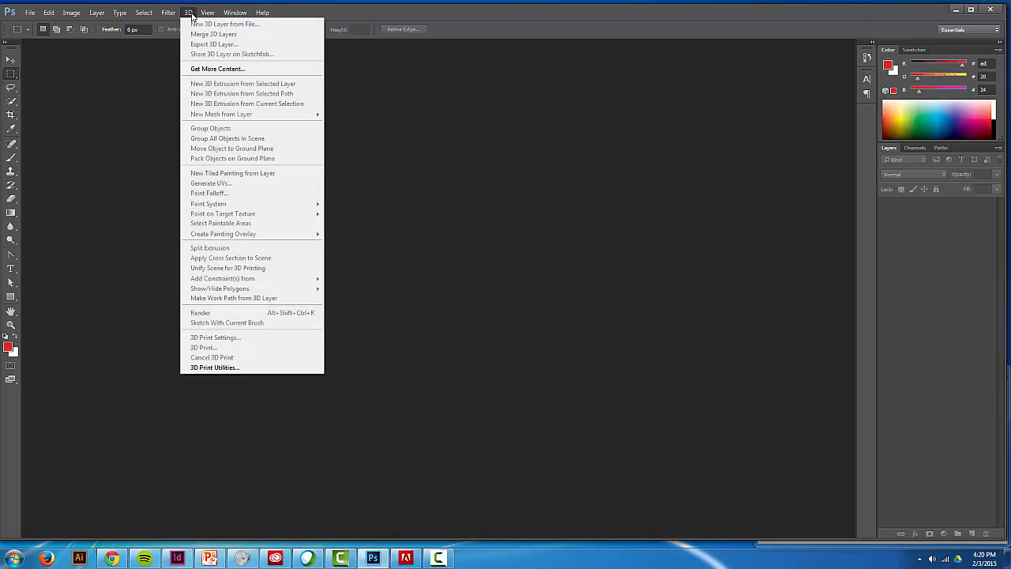
{"action": "mouse_move", "coordinate": [90, 17]}
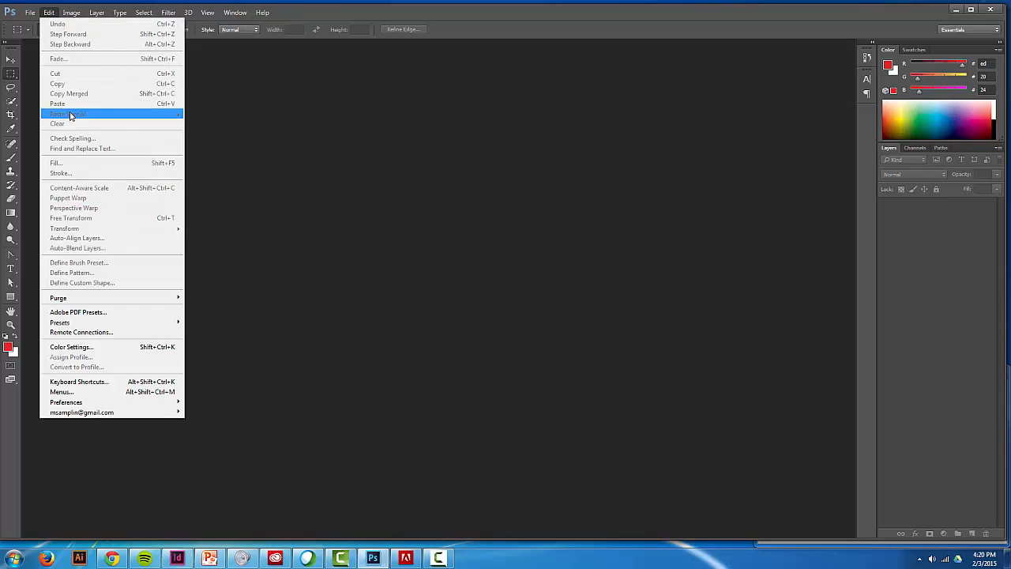
{"action": "mouse_move", "coordinate": [261, 13]}
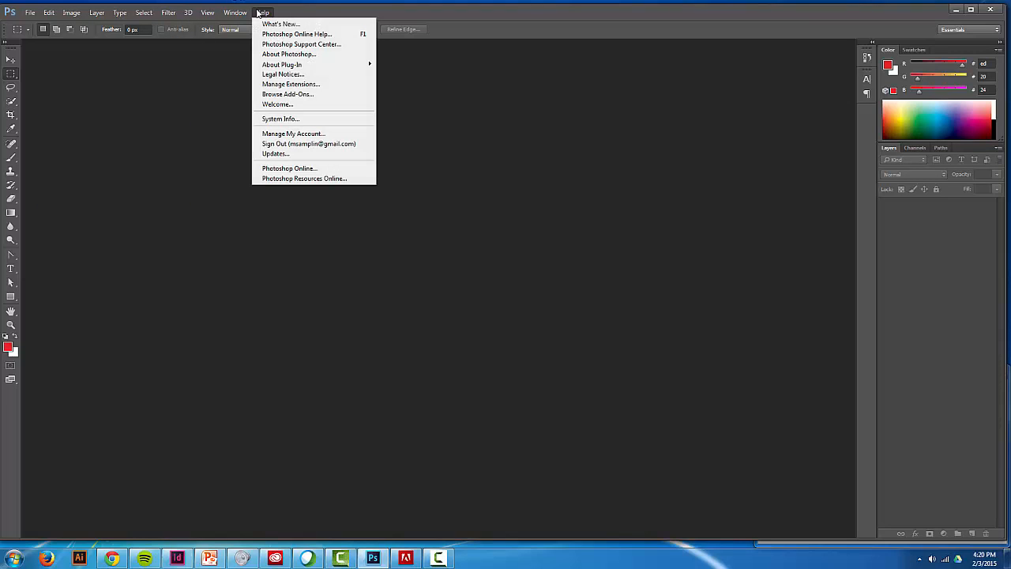
{"action": "left_click", "coordinate": [327, 12]}
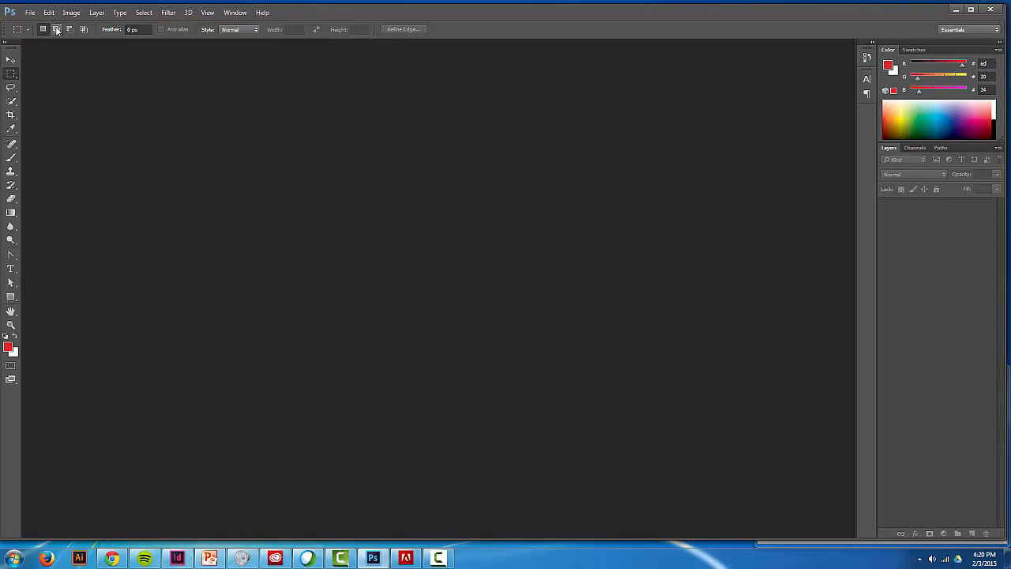
- Examine the options of the Lasso, Move, Brush and Type tools, including the brush size, hardness and preset choices
{"action": "left_click", "coordinate": [10, 87]}
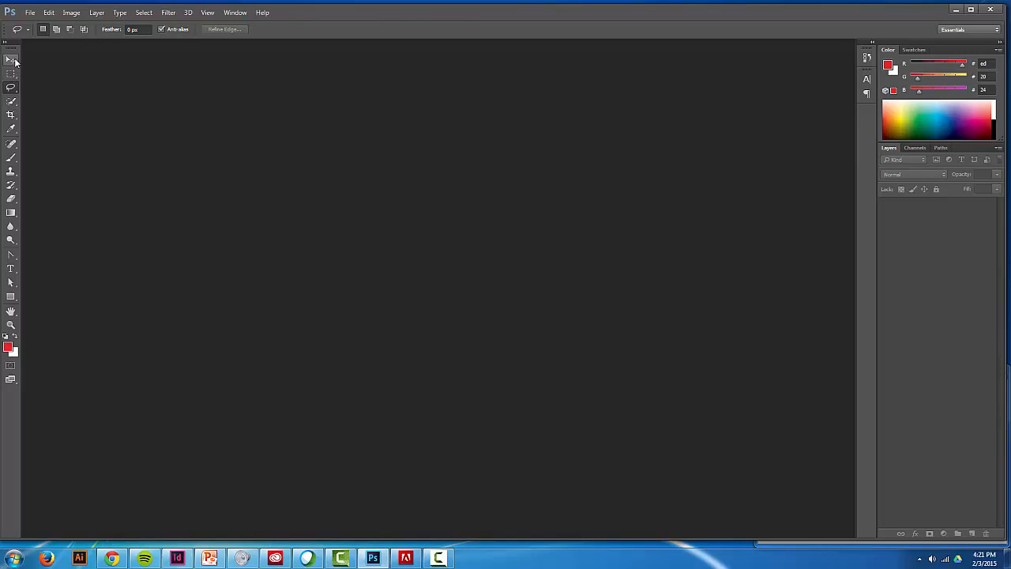
{"action": "left_click", "coordinate": [13, 61]}
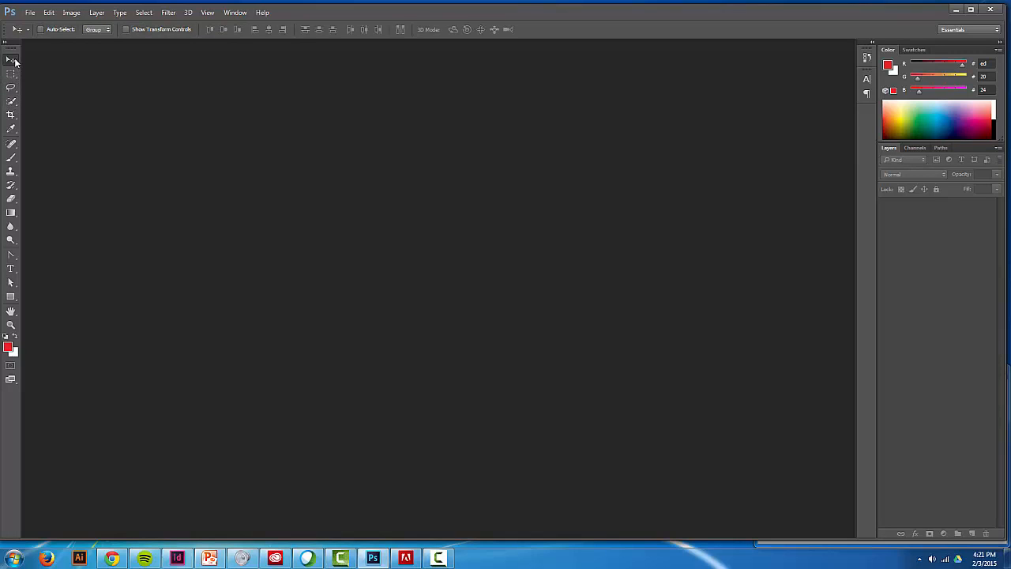
{"action": "left_click", "coordinate": [13, 161]}
{"action": "left_click", "coordinate": [54, 30]}
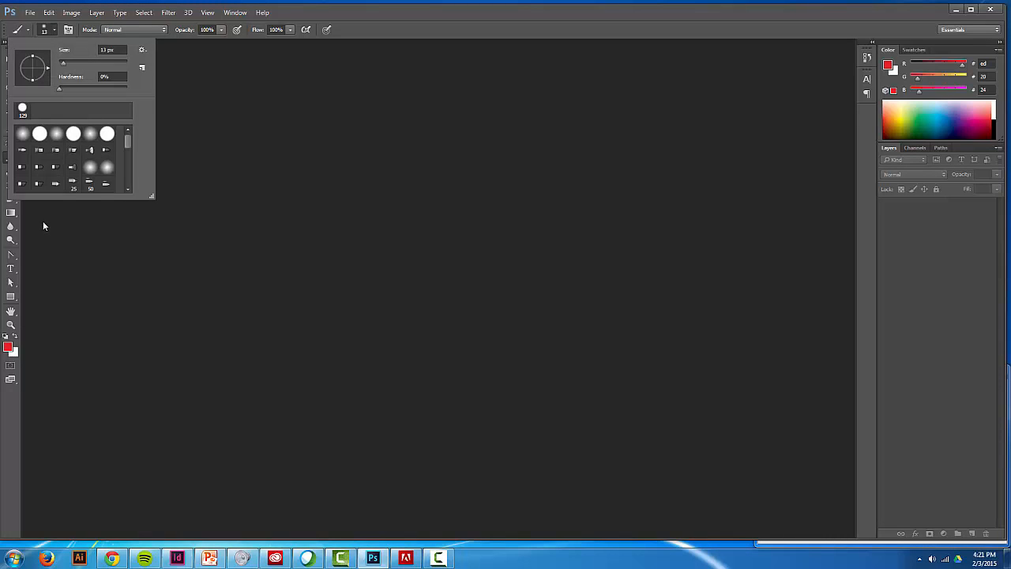
{"action": "left_click", "coordinate": [11, 268]}
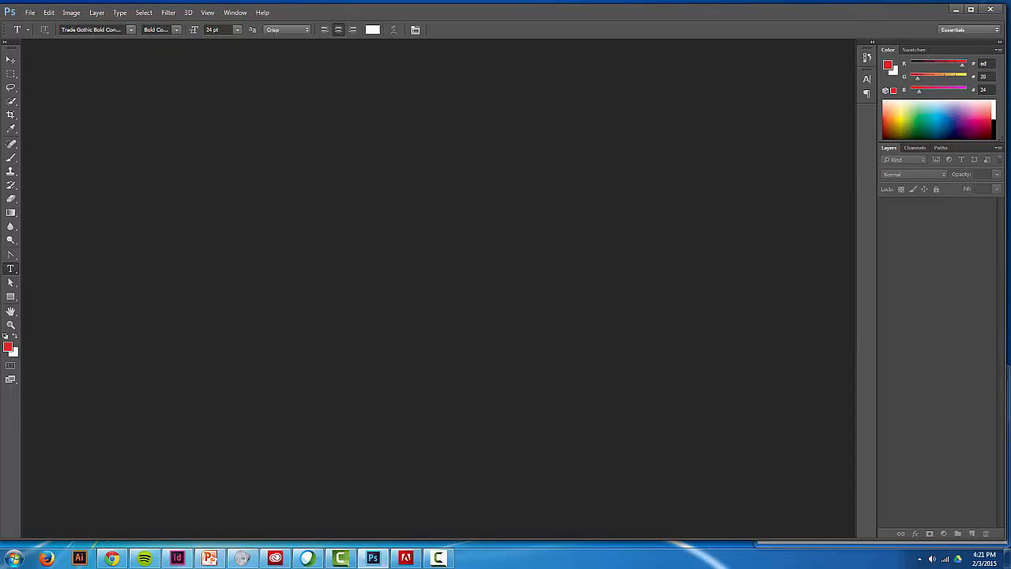
- Undock the toolbox, expand it to two columns and place it as a floating palette near the workspace edge
{"action": "left_click_drag", "start_coordinate": [6, 45], "coordinate": [37, 49]}
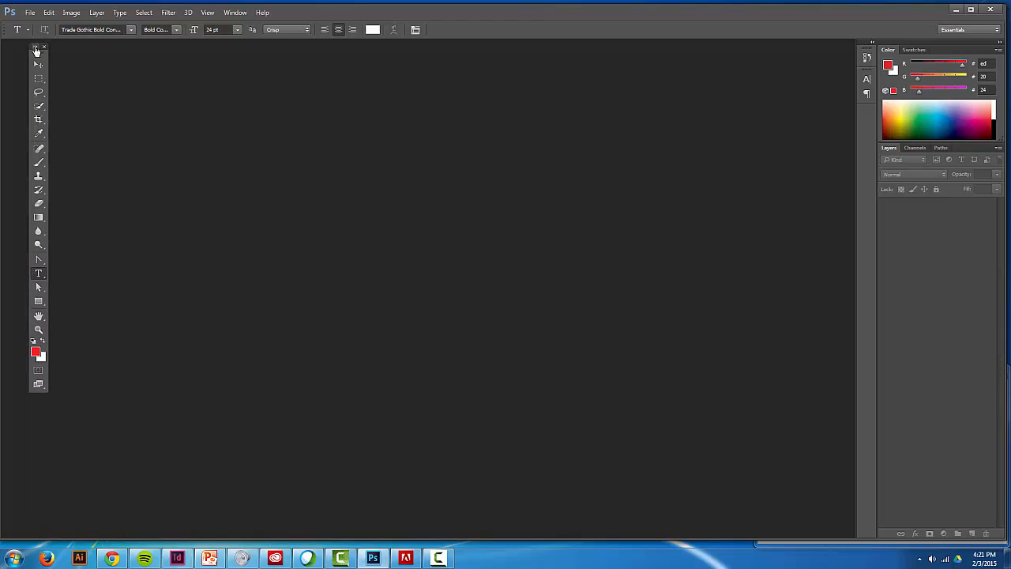
{"action": "left_click", "coordinate": [36, 48]}
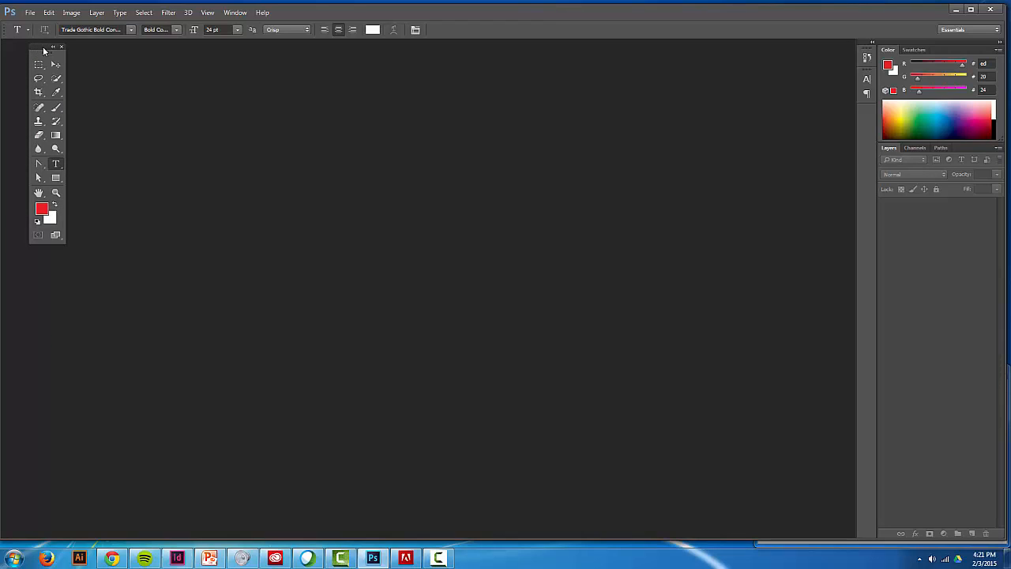
{"action": "left_click_drag", "start_coordinate": [43, 51], "coordinate": [26, 51]}
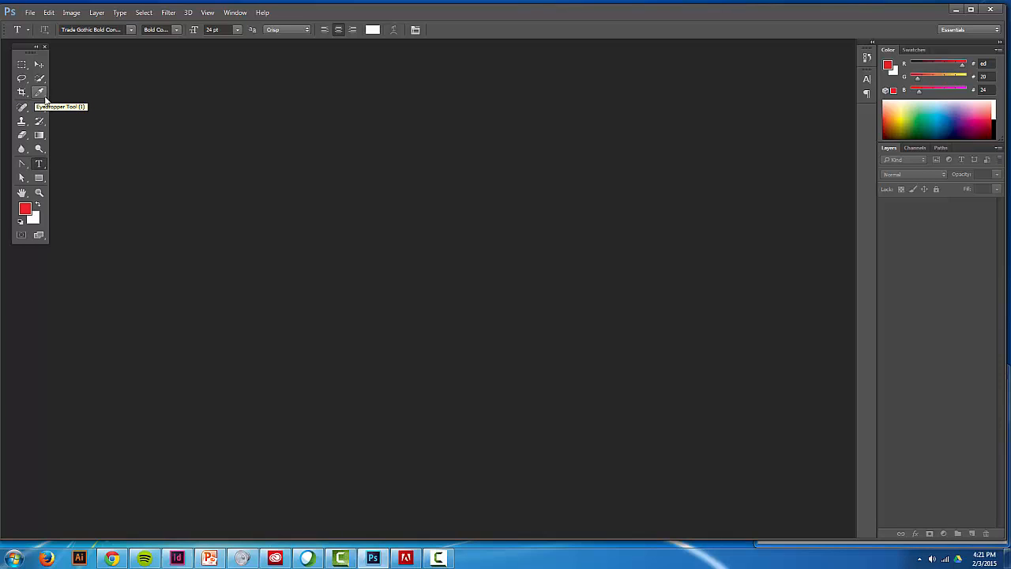
- Compare the Eyedropper, Brush and History Brush tools and inspect the variants grouped with the two brush tools
{"action": "left_click", "coordinate": [44, 97]}
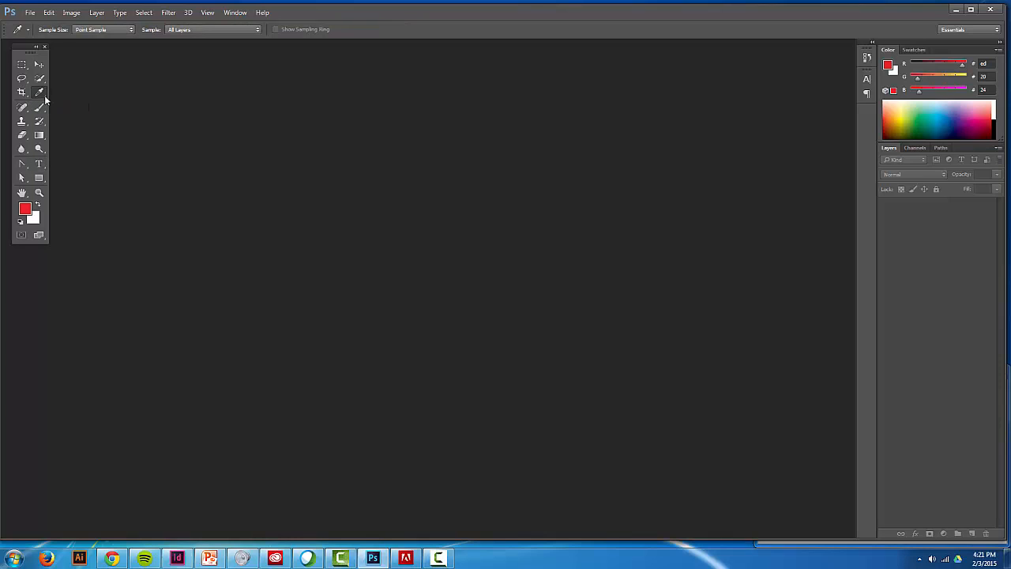
{"action": "left_click", "coordinate": [44, 110]}
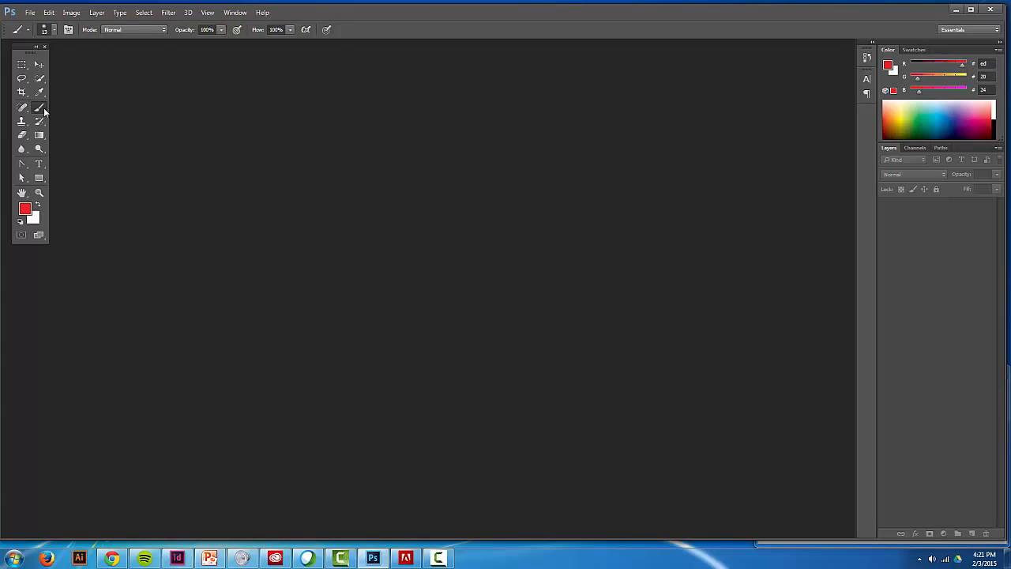
{"action": "left_click", "coordinate": [44, 123]}
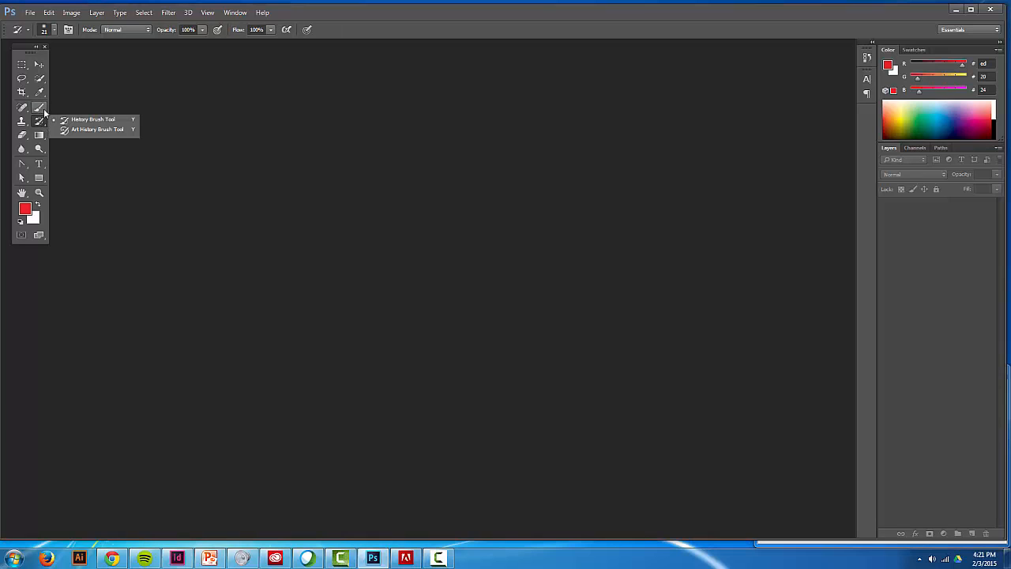
{"action": "left_click", "coordinate": [40, 107]}
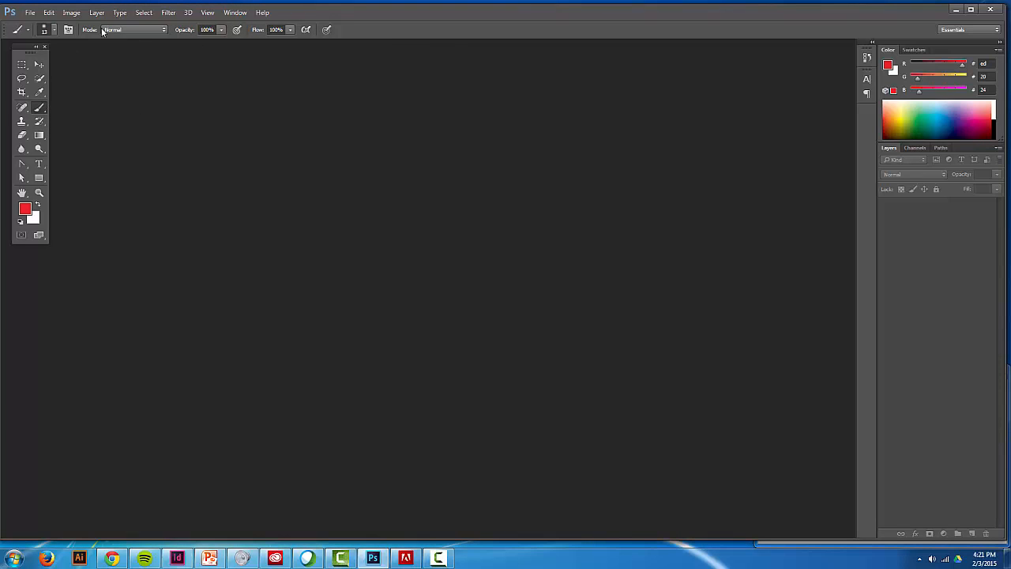
{"action": "left_click", "coordinate": [46, 114]}
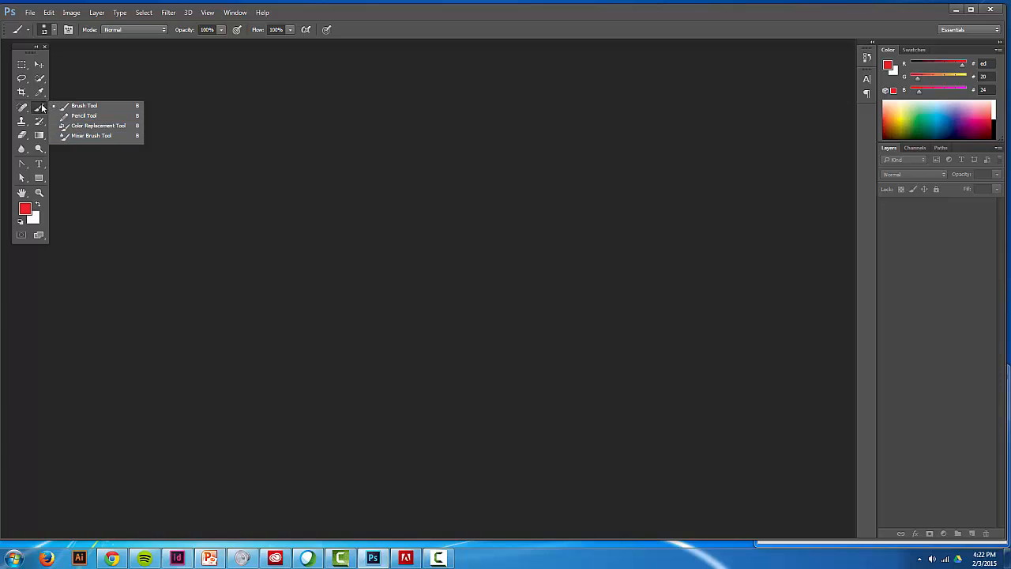
- Switch the type tool to the Vertical Type Tool and from there to the Horizontal Type Mask Tool
{"action": "left_click", "coordinate": [43, 167]}
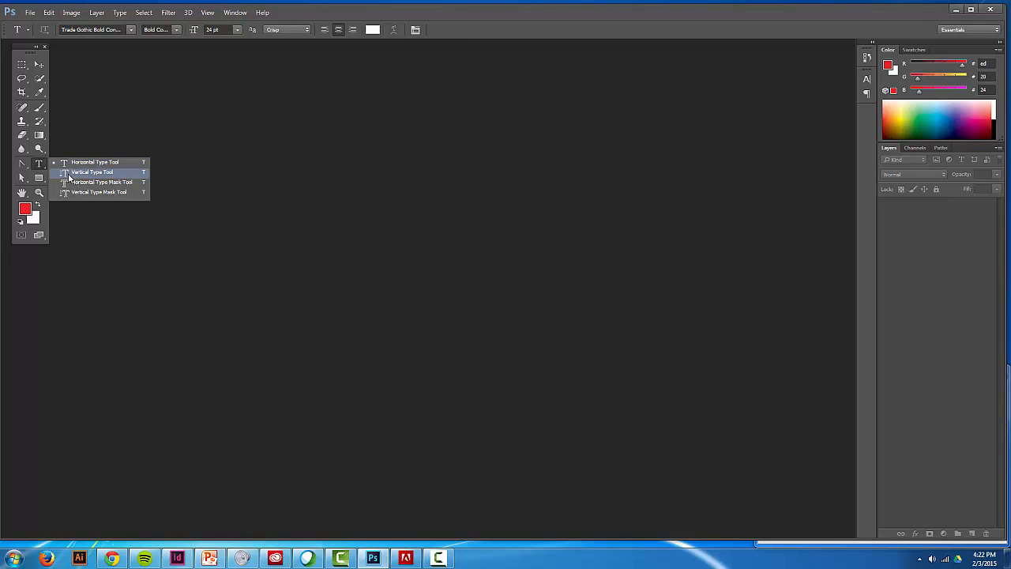
{"action": "left_click", "coordinate": [68, 172]}
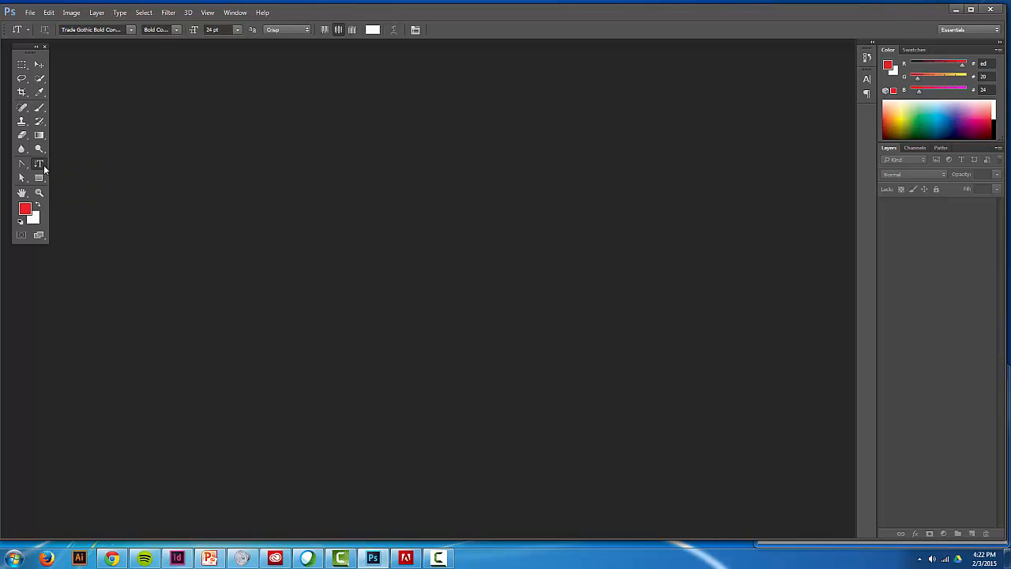
{"action": "left_click", "coordinate": [43, 164]}
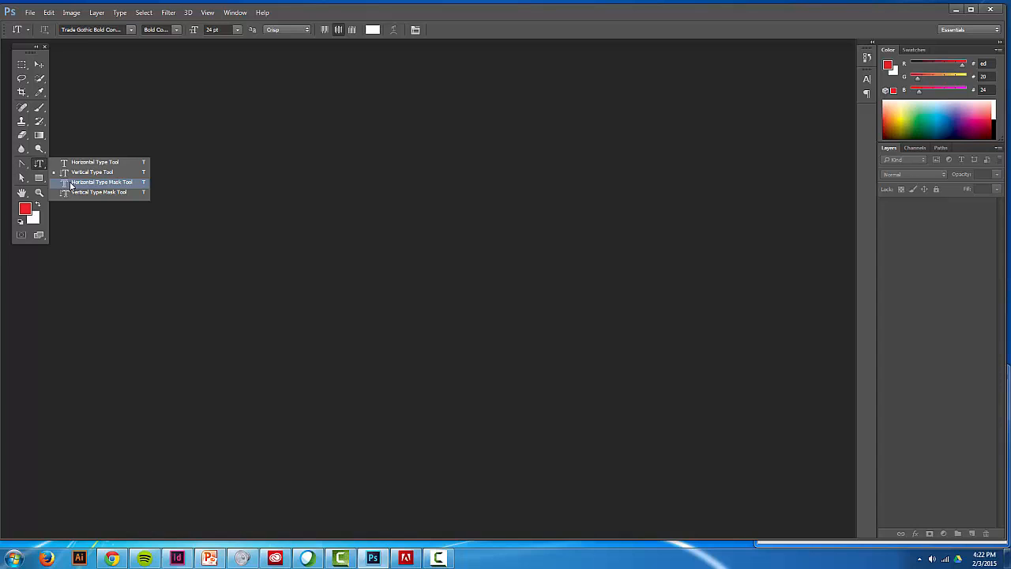
{"action": "left_click", "coordinate": [71, 184]}
- Inspect the tool variants grouped with the Rectangle, Direct Selection and Convert Point tools
{"action": "left_click", "coordinate": [39, 178]}
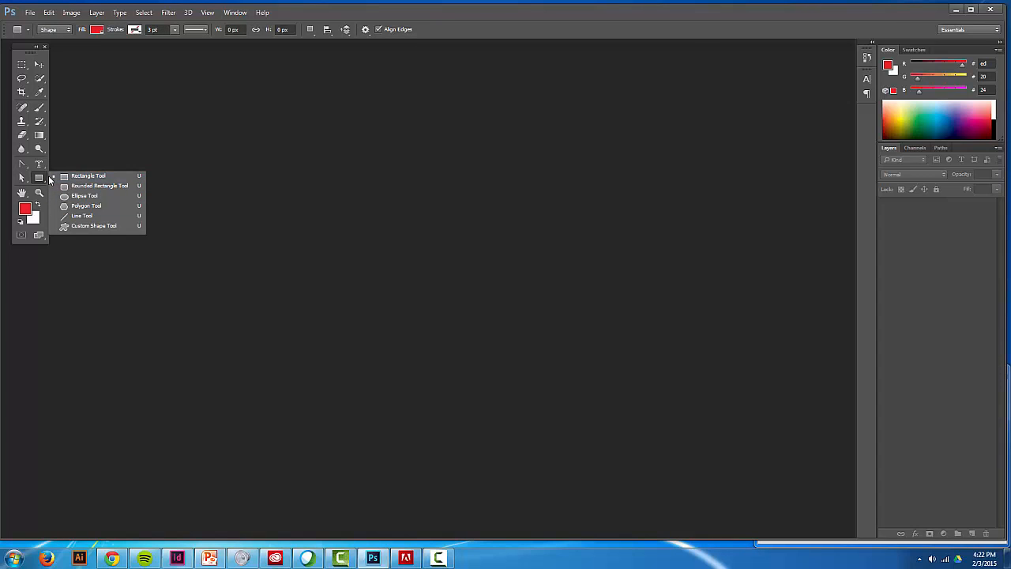
{"action": "left_click", "coordinate": [22, 177]}
{"action": "left_click", "coordinate": [22, 177]}
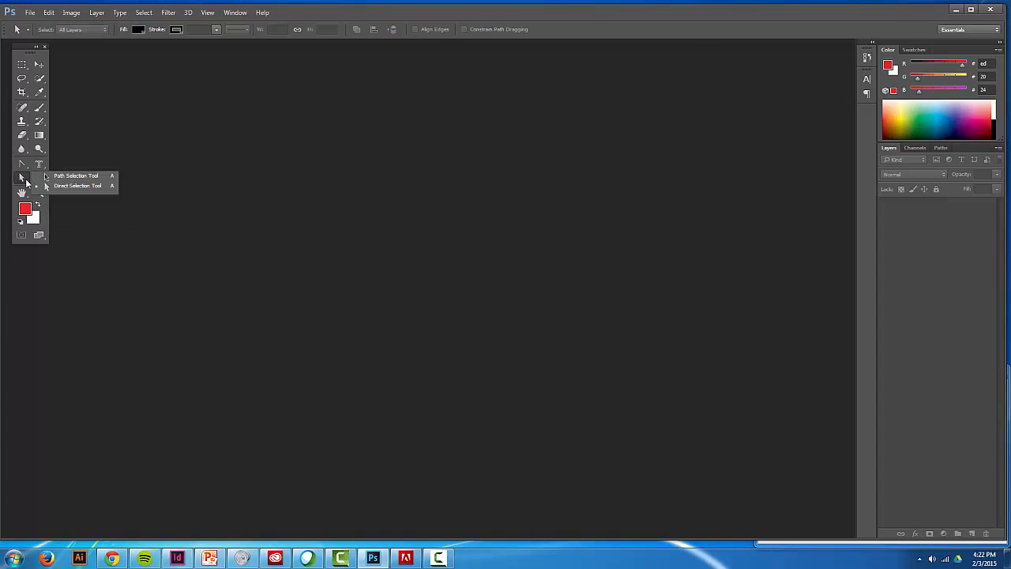
{"action": "left_click", "coordinate": [24, 166]}
{"action": "left_click", "coordinate": [25, 167]}
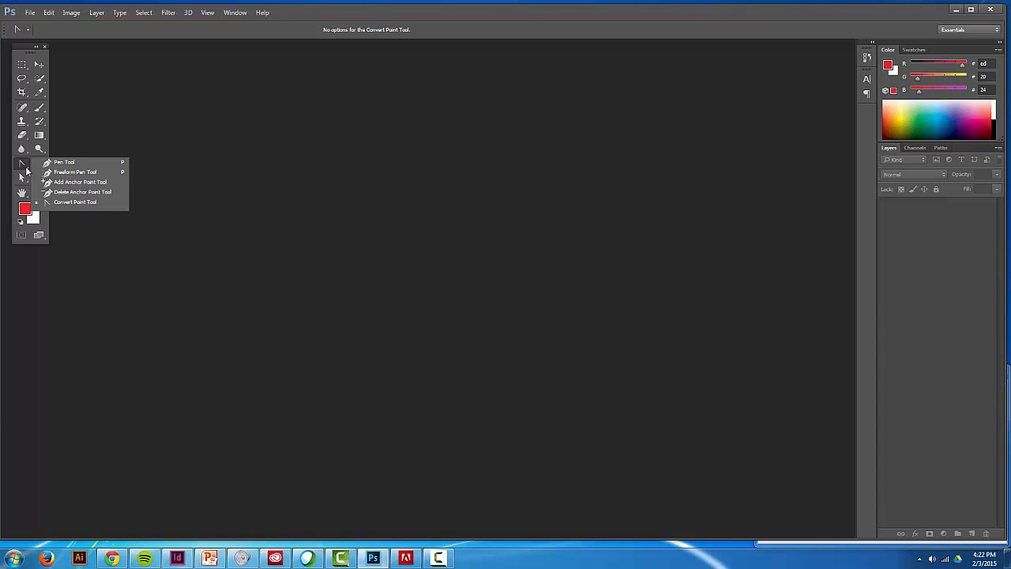
{"action": "left_click", "coordinate": [205, 153]}
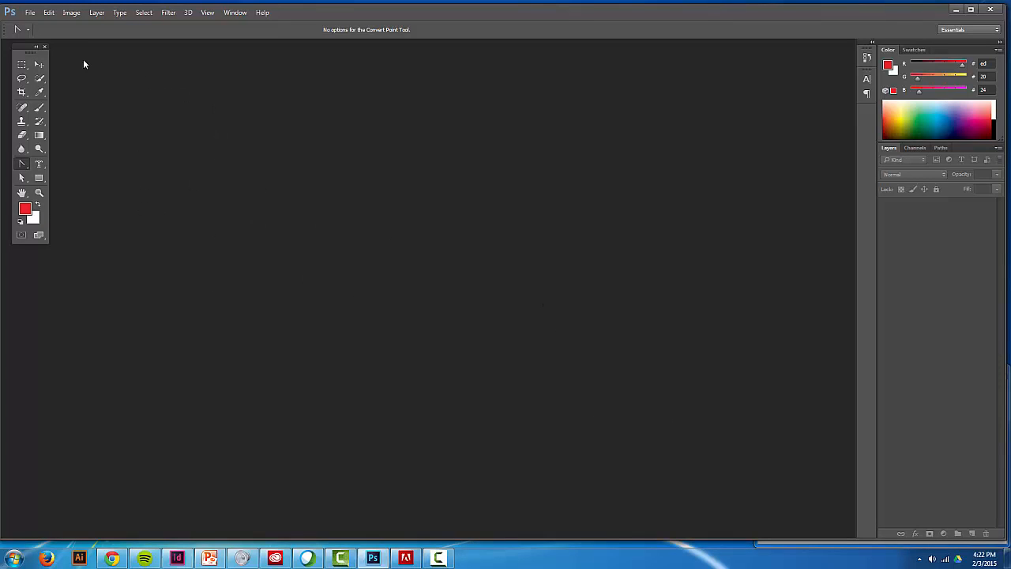
- Open the recently used file 2-SCCVP-SafeCommunity-BlackFamily.psd
{"action": "left_click", "coordinate": [30, 12]}
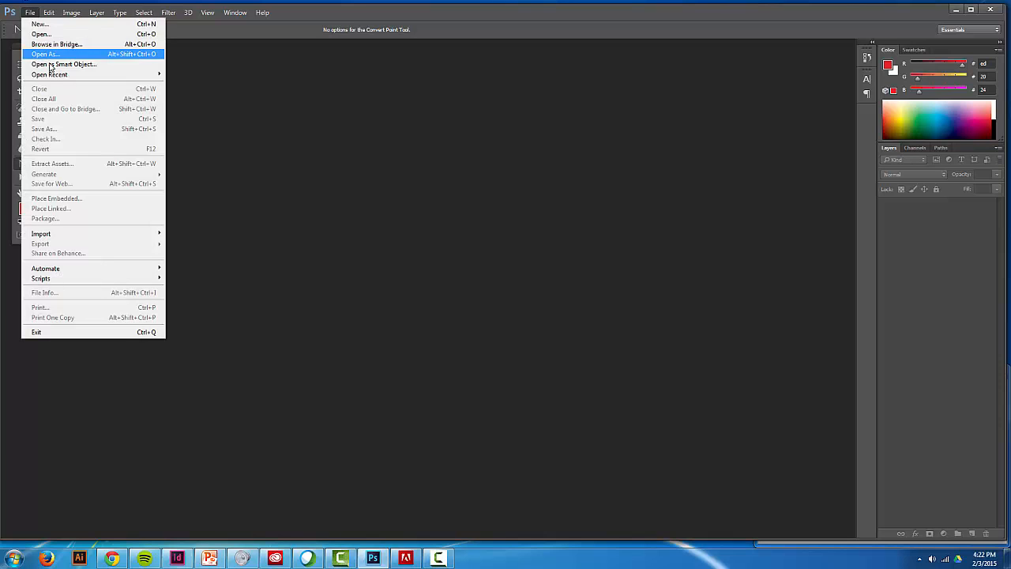
{"action": "mouse_move", "coordinate": [52, 75]}
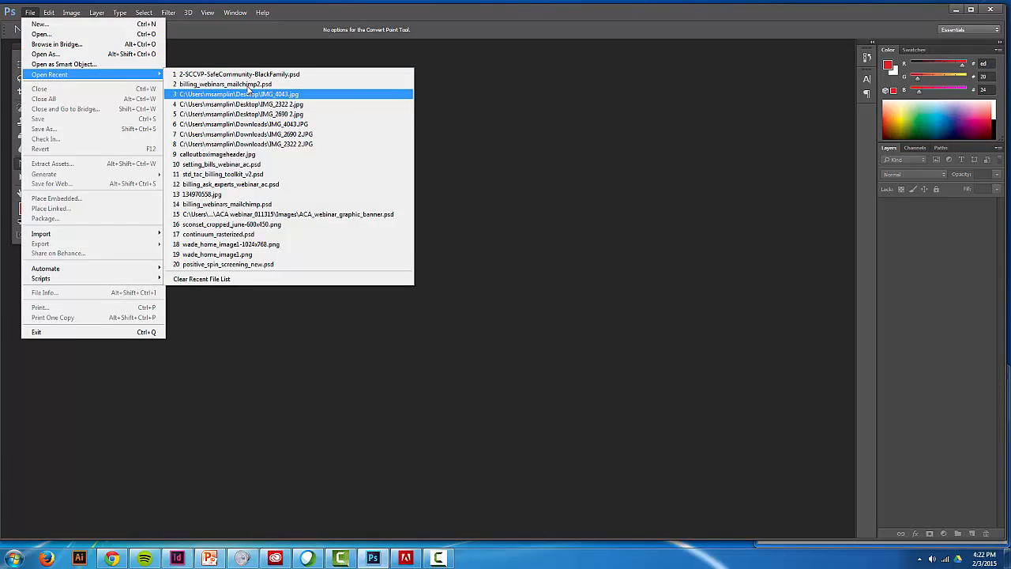
{"action": "left_click", "coordinate": [249, 74]}
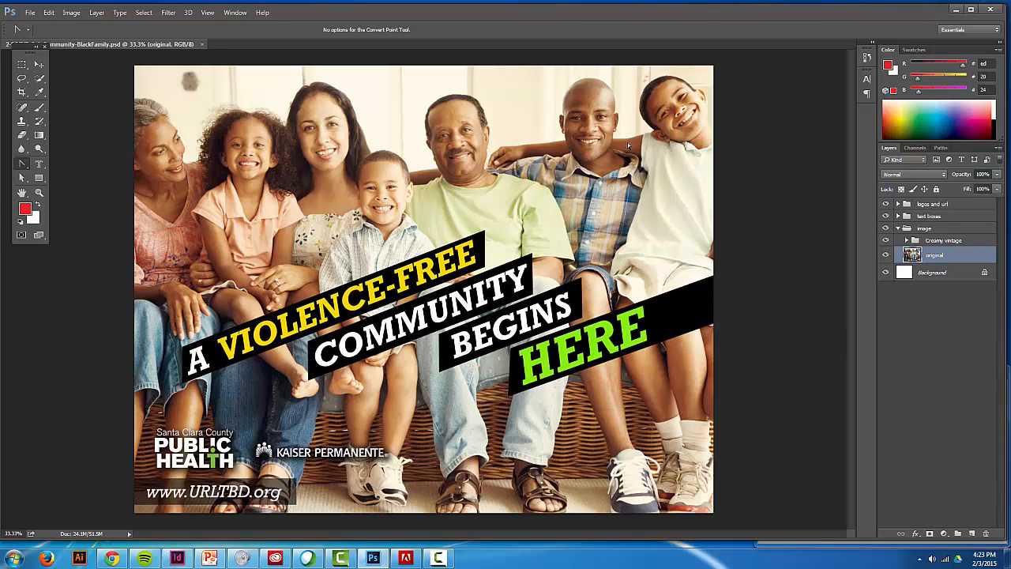
- View the color swatches and return to the RGB color sliders
{"action": "left_click", "coordinate": [912, 50]}
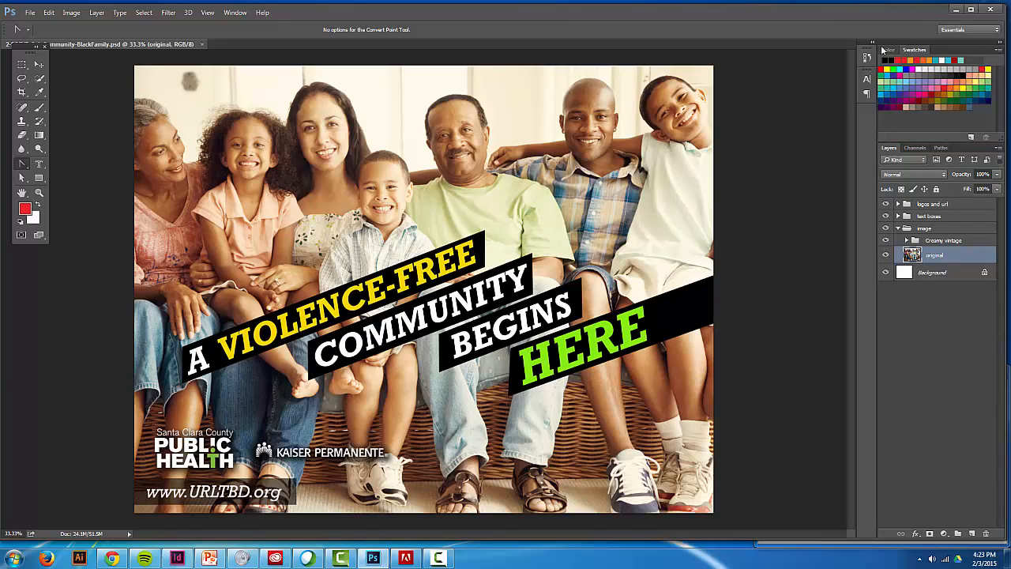
{"action": "left_click", "coordinate": [887, 50]}
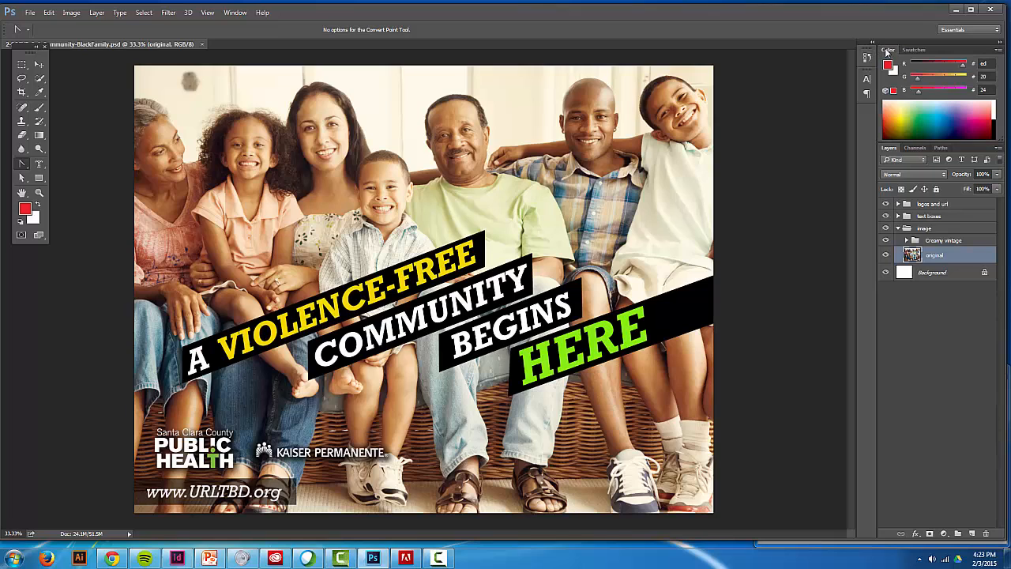
- Display the Character settings, switch to the Paragraph settings, and collapse and reopen the Paragraph settings
{"action": "left_click", "coordinate": [232, 14]}
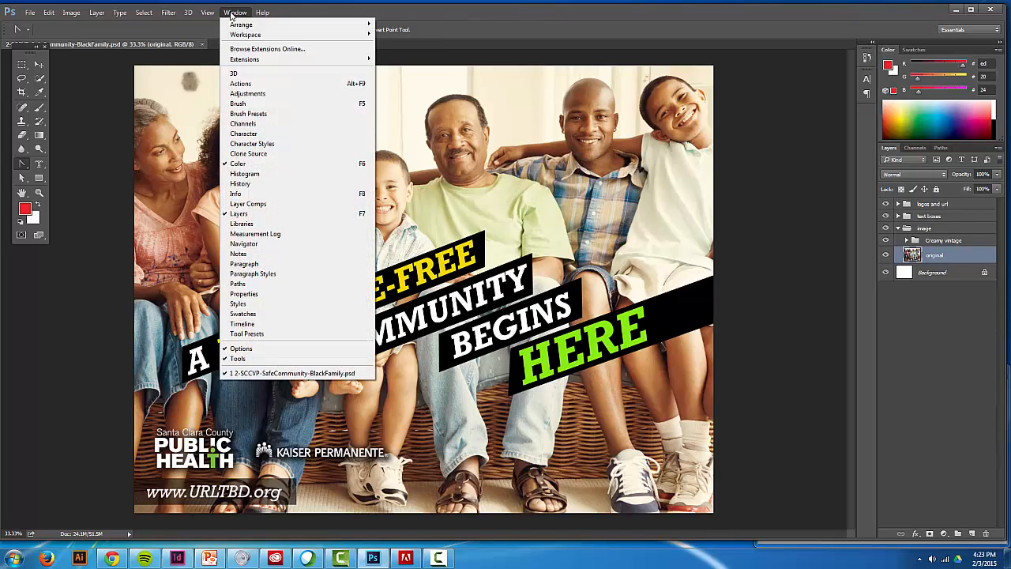
{"action": "left_click", "coordinate": [245, 134]}
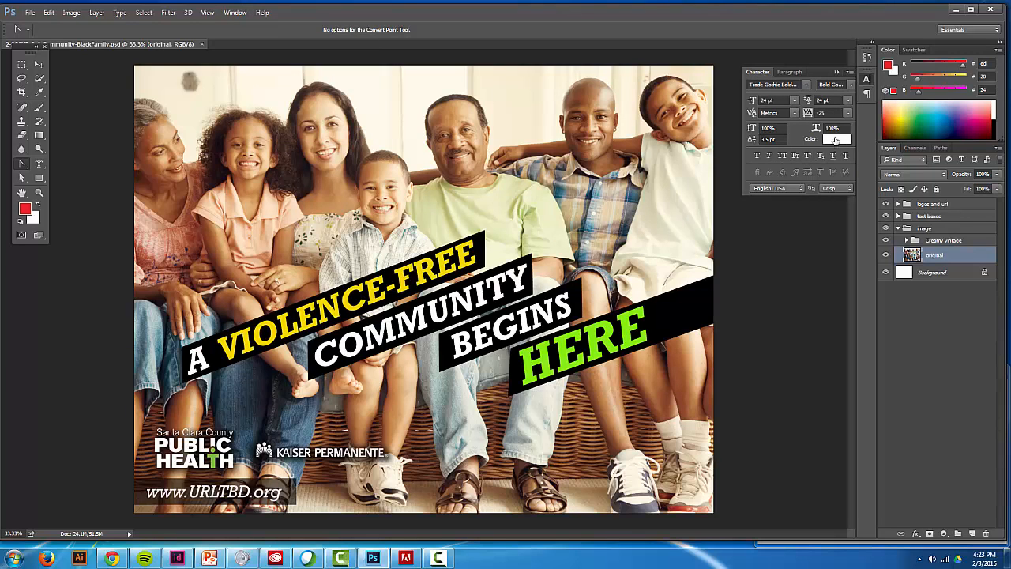
{"action": "left_click", "coordinate": [789, 72]}
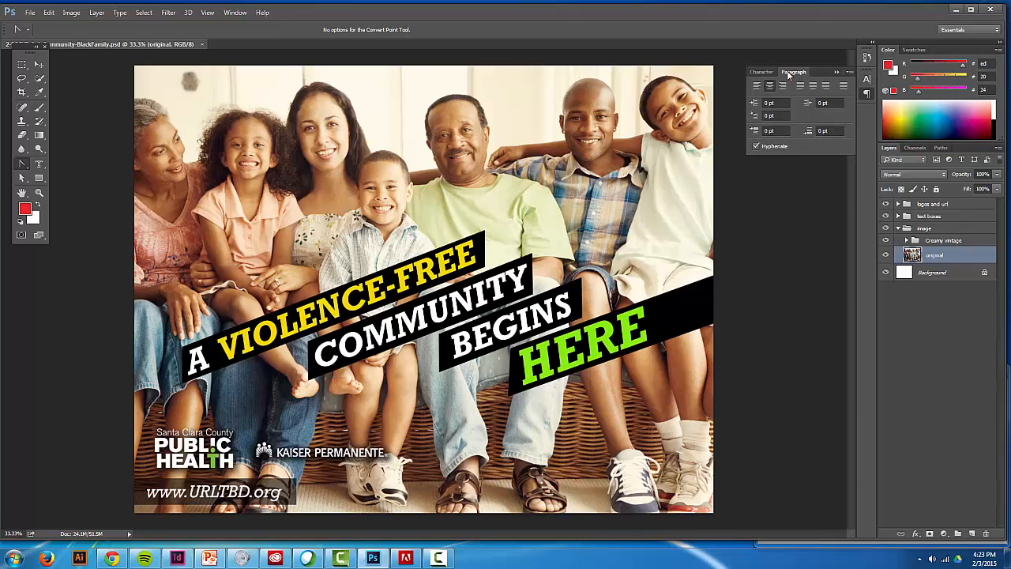
{"action": "left_click", "coordinate": [837, 72]}
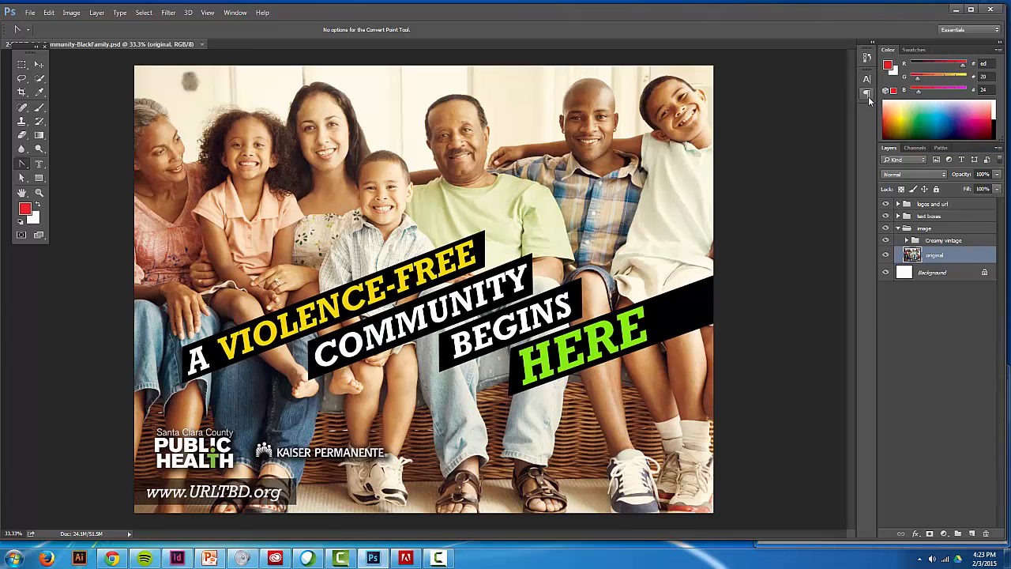
{"action": "left_click", "coordinate": [866, 93]}
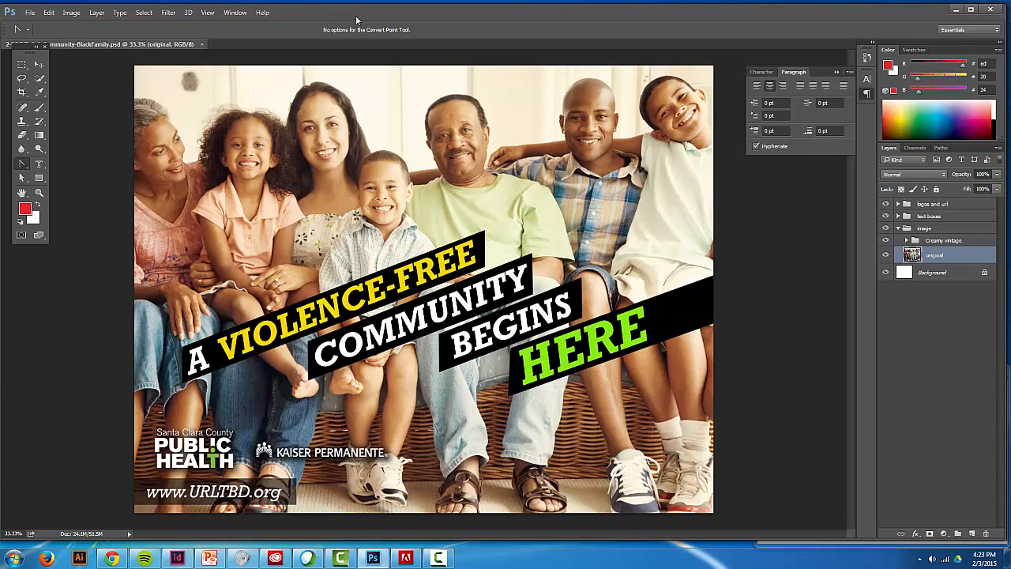
- Look over the list of panels that can be shown or hidden in the workspace
{"action": "left_click", "coordinate": [241, 13]}
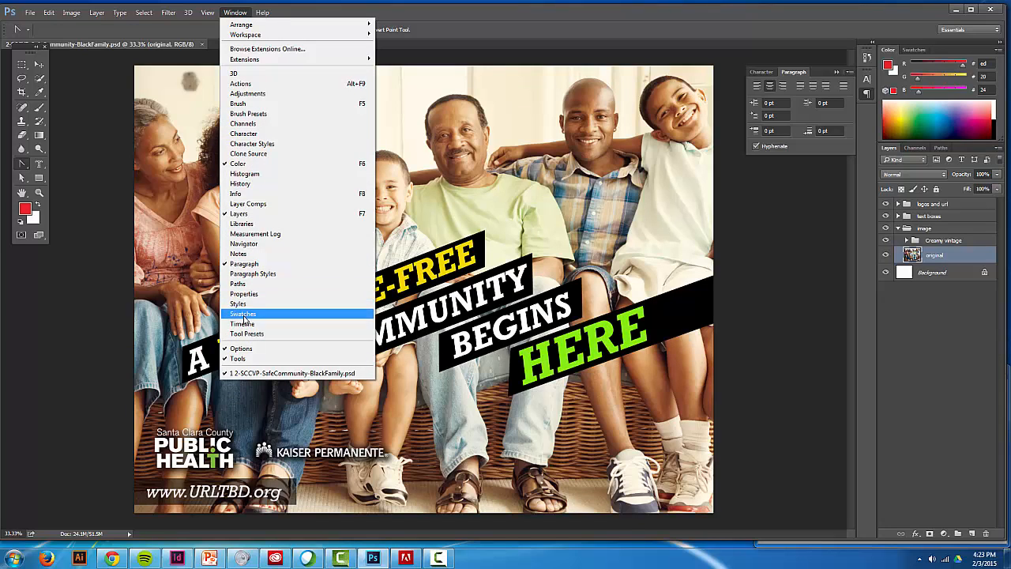
{"action": "left_click", "coordinate": [758, 215]}
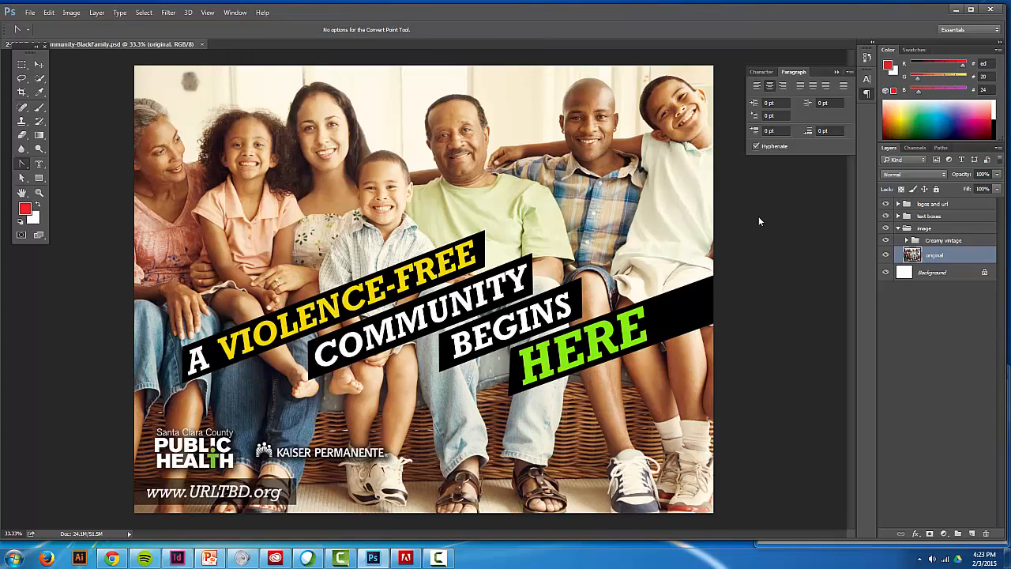
- Turn the transparent pixel lock on and off for the original layer, and collapse the Paragraph settings
{"action": "left_click", "coordinate": [899, 188]}
{"action": "left_click", "coordinate": [900, 188]}
{"action": "left_click", "coordinate": [836, 72]}
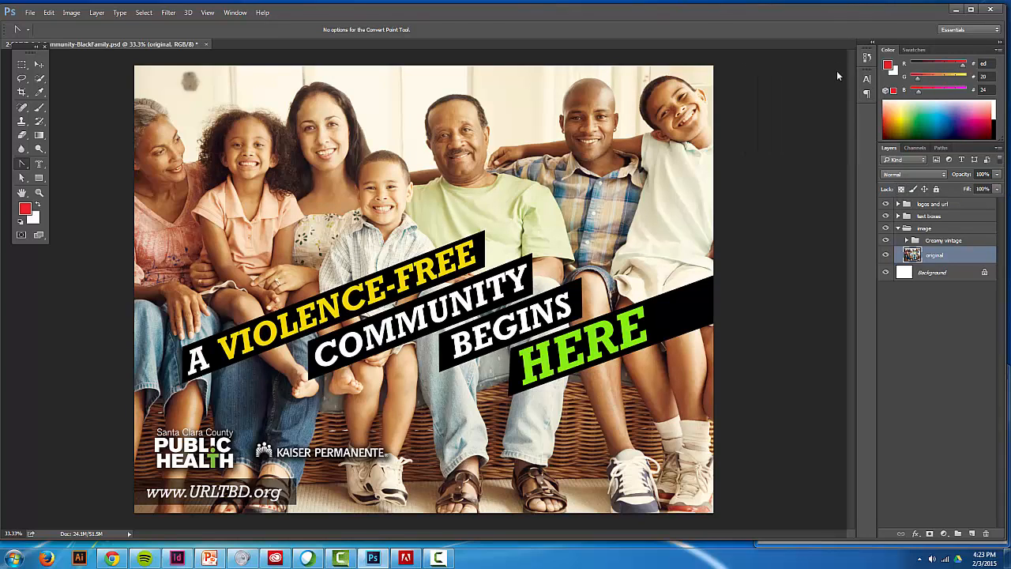
- Inspect the layers inside the logos and url group and the text boxes group, collapsing each group
{"action": "left_click", "coordinate": [898, 204]}
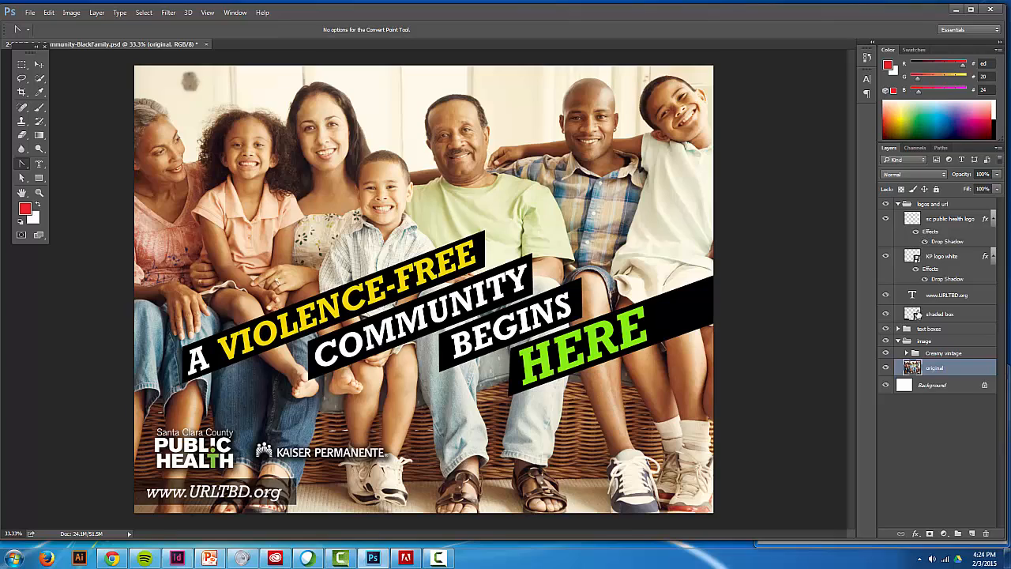
{"action": "left_click", "coordinate": [898, 204]}
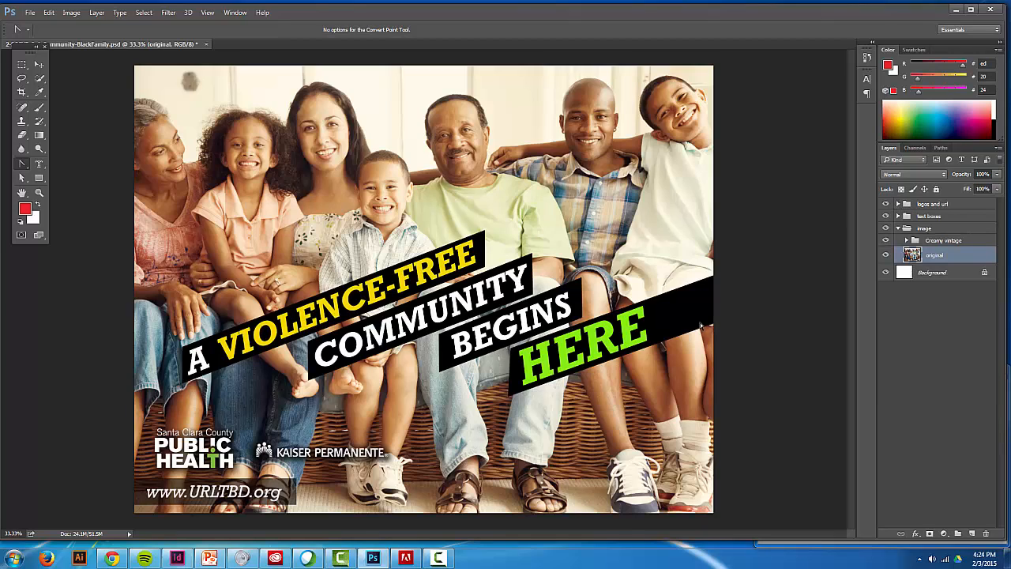
{"action": "left_click", "coordinate": [898, 215]}
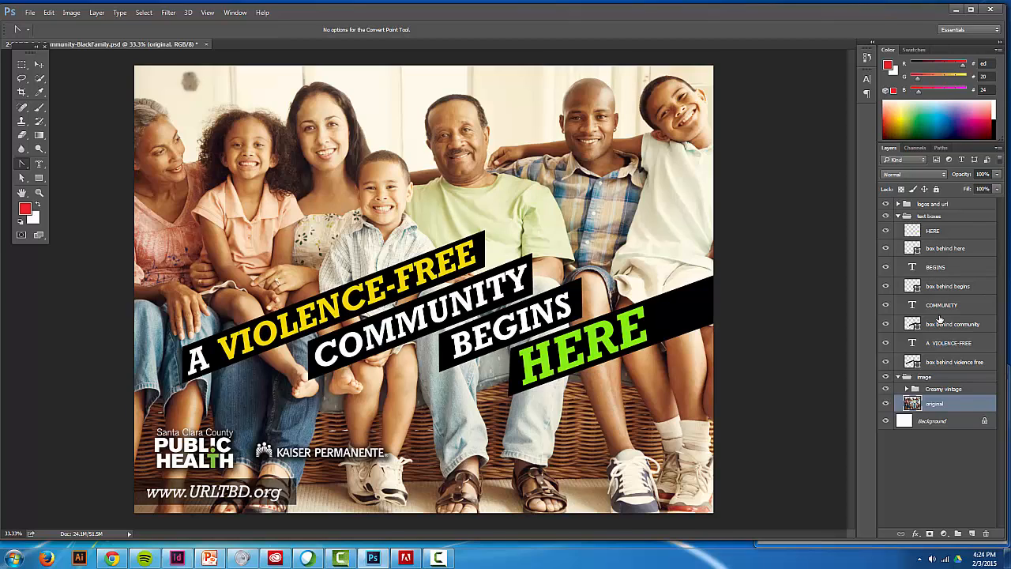
{"action": "right_click", "coordinate": [898, 217]}
{"action": "left_click", "coordinate": [898, 217]}
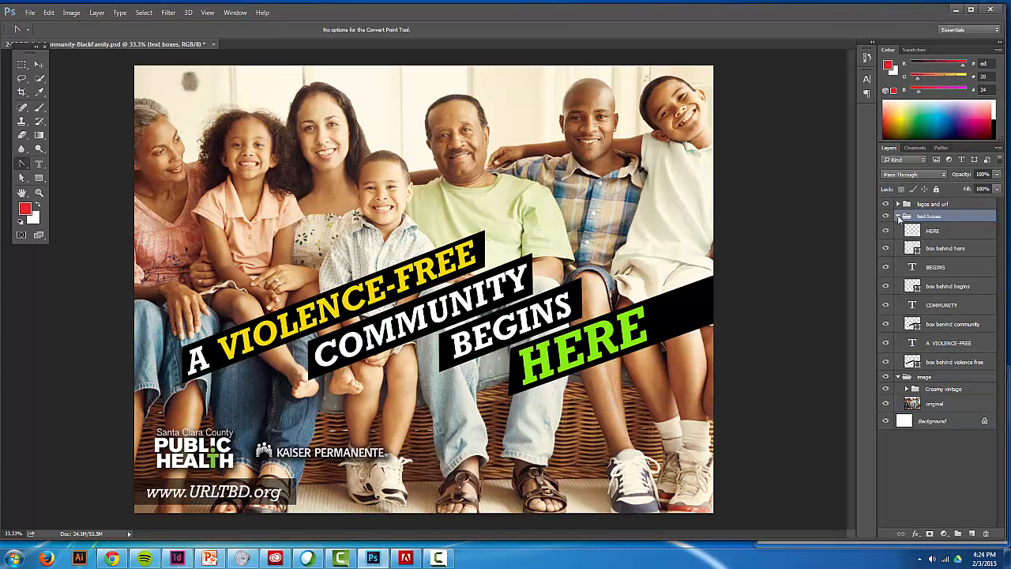
{"action": "left_click", "coordinate": [898, 216]}
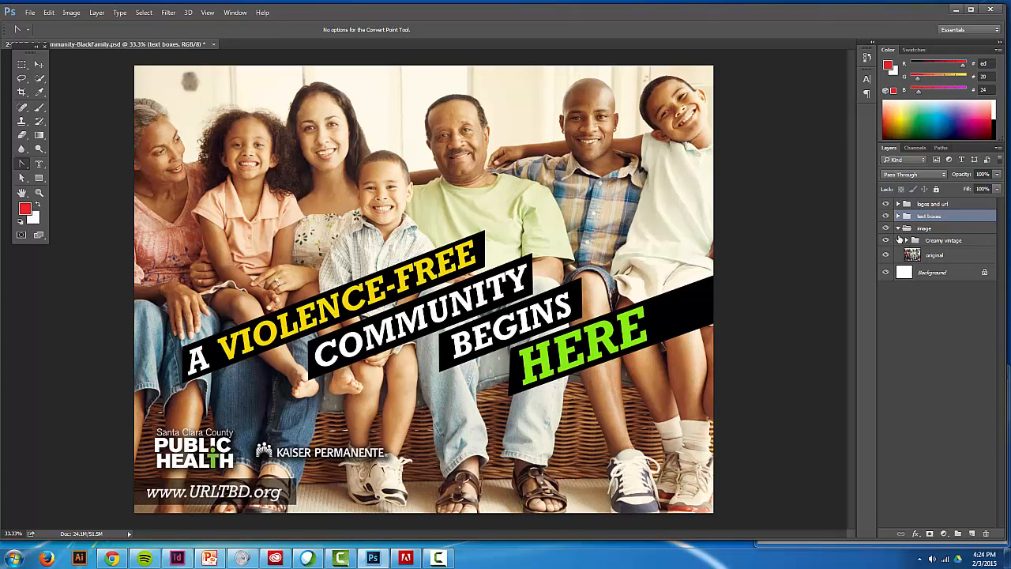
- Compare the photo with the Creamy vintage effect hidden and shown, and collapse the image group
{"action": "left_click", "coordinate": [886, 240]}
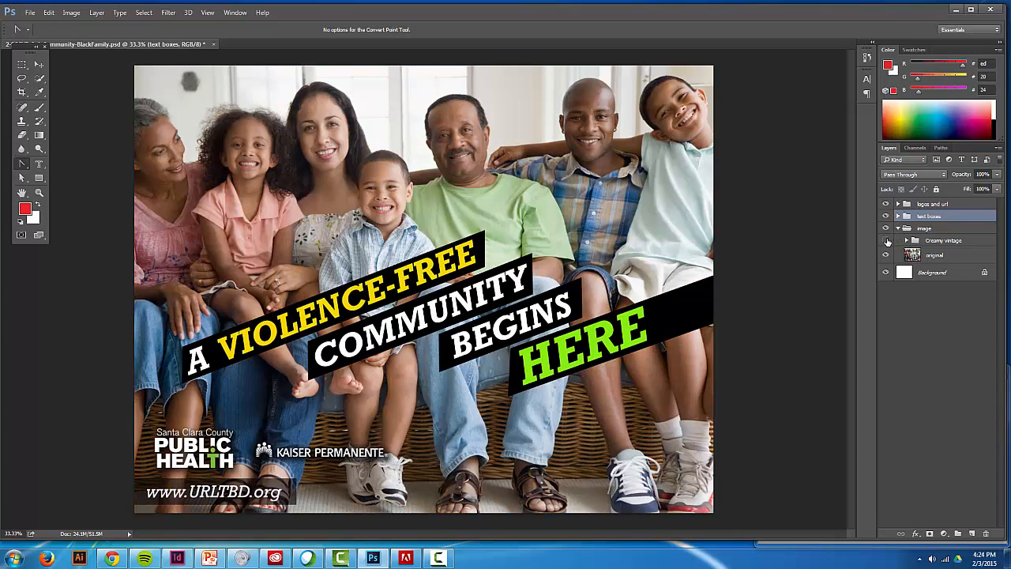
{"action": "left_click", "coordinate": [886, 241]}
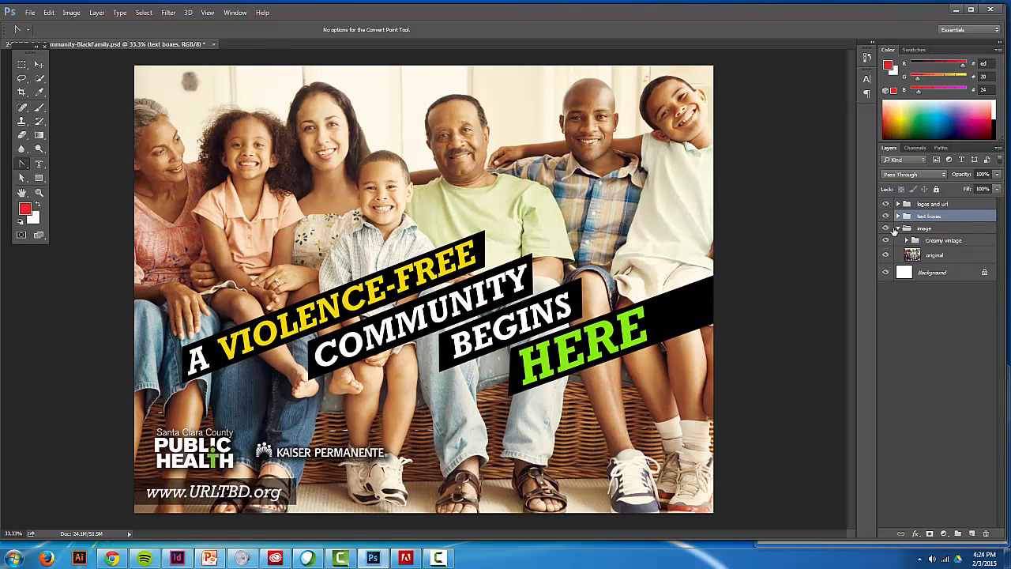
{"action": "left_click", "coordinate": [898, 229]}
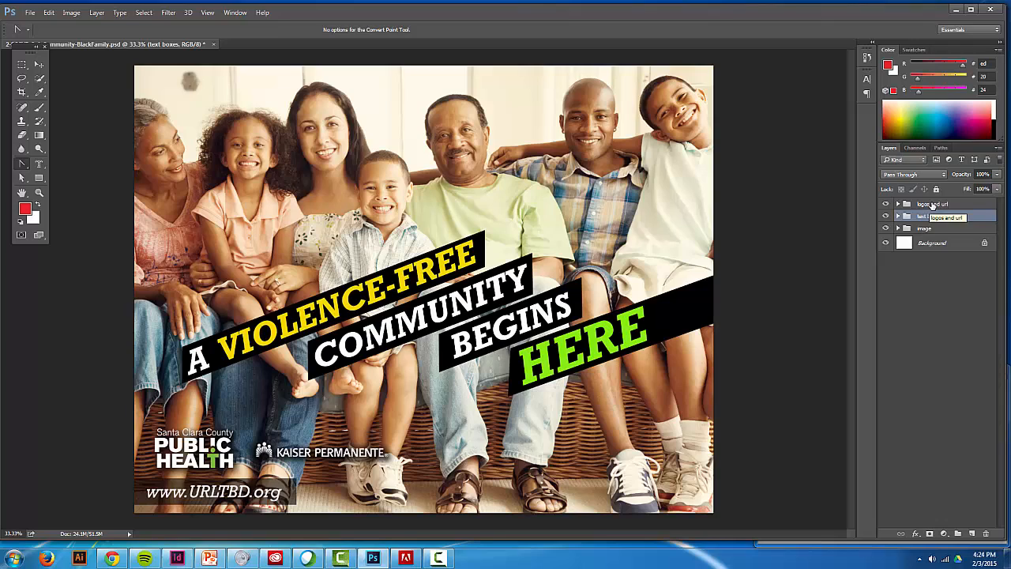
- Move the logos and url group below the image group and return it to the top of the layer stack
{"action": "left_click_drag", "start_coordinate": [931, 205], "coordinate": [927, 230]}
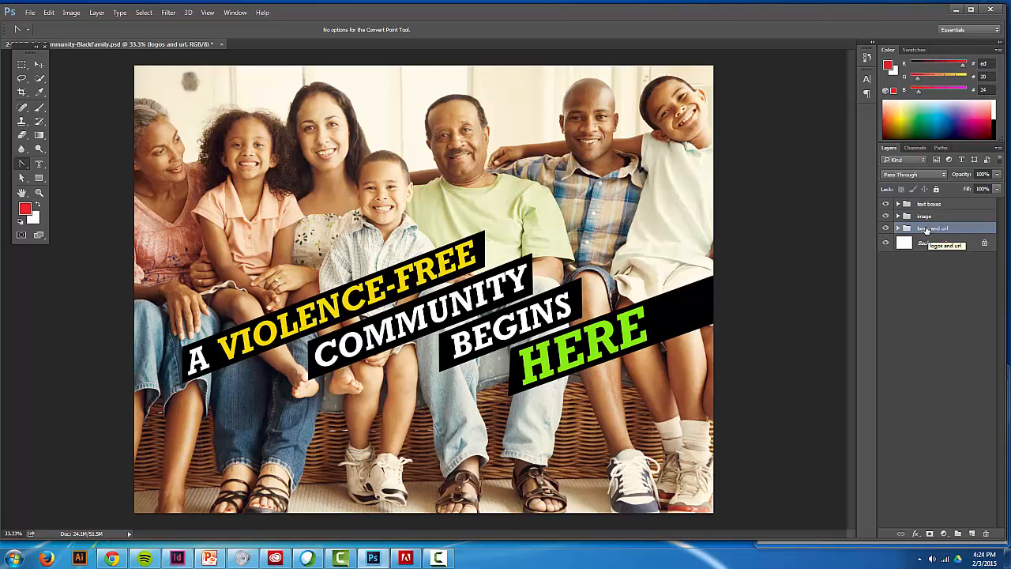
{"action": "left_click_drag", "start_coordinate": [927, 230], "coordinate": [921, 202]}
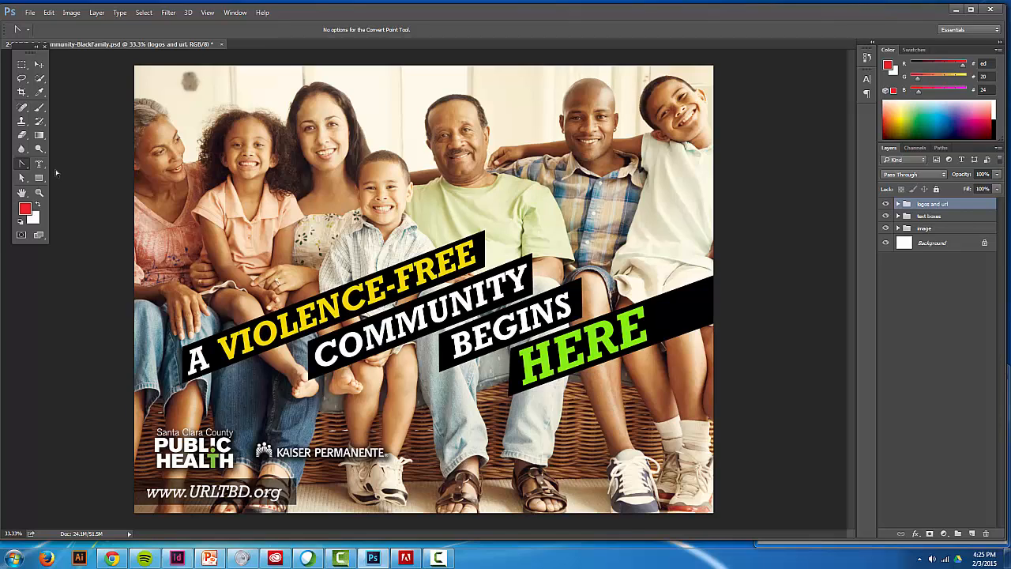
- Fit the poster to the window and choose the Hand tool from its grouped tool variants
{"action": "double_click", "coordinate": [22, 192]}
{"action": "right_click", "coordinate": [26, 198]}
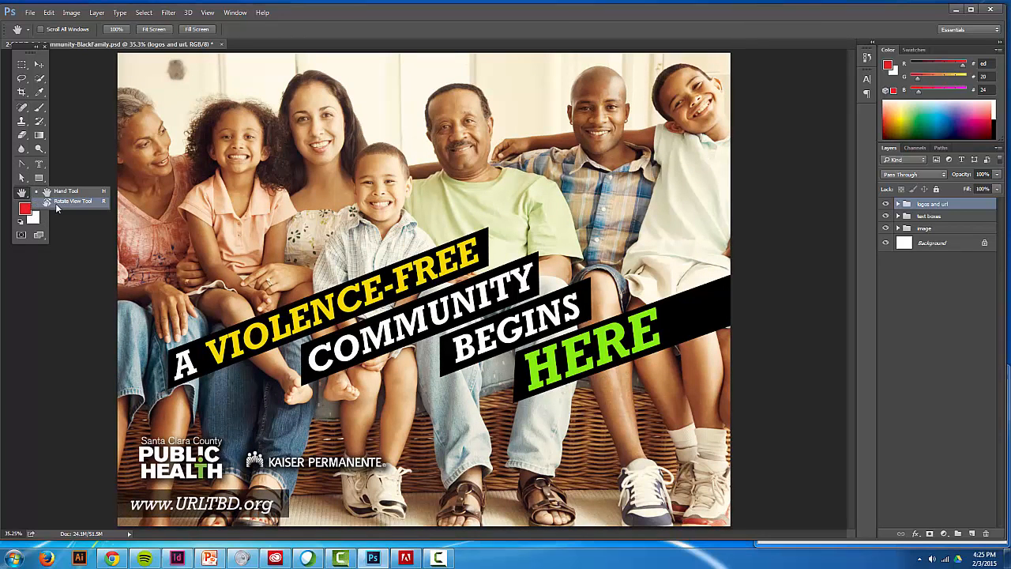
{"action": "left_click", "coordinate": [61, 192]}
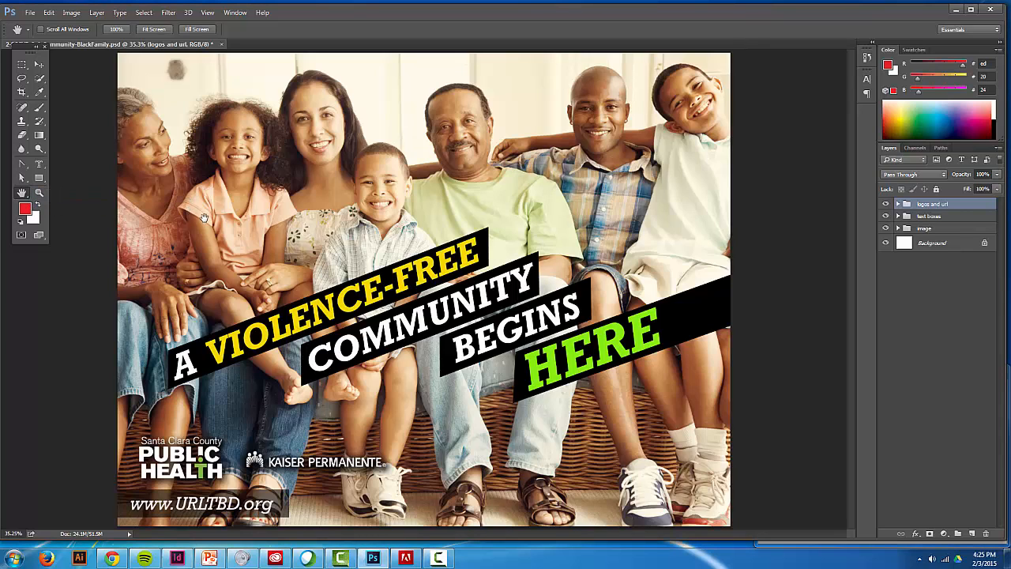
- Use the Zoom tool to magnify the poster to 50%, reduce it to 25%, and return to 33.33%
{"action": "left_click", "coordinate": [41, 194]}
{"action": "left_click", "coordinate": [128, 186]}
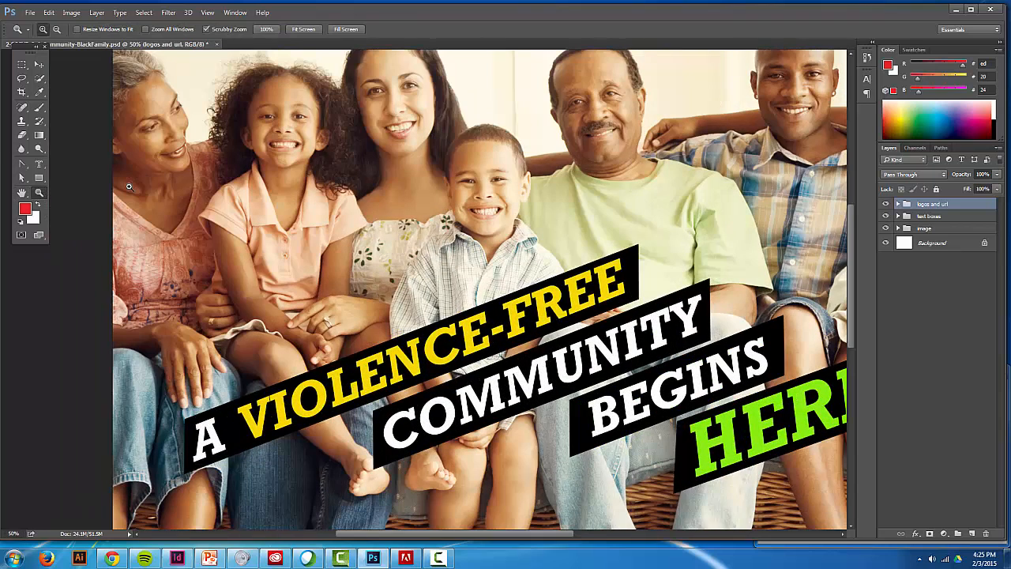
{"action": "left_click", "coordinate": [57, 30]}
{"action": "left_click", "coordinate": [69, 94]}
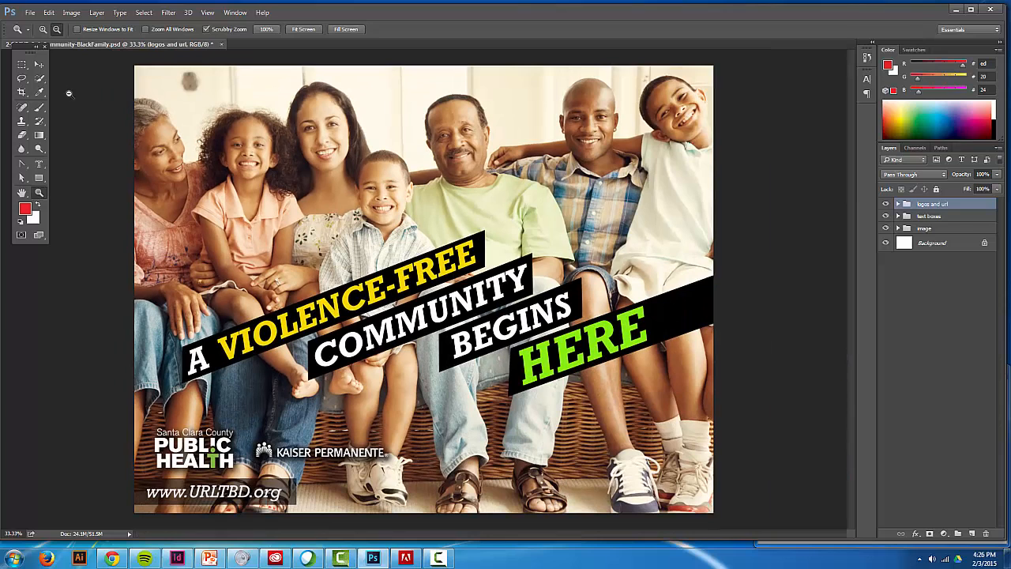
{"action": "left_click", "coordinate": [69, 94]}
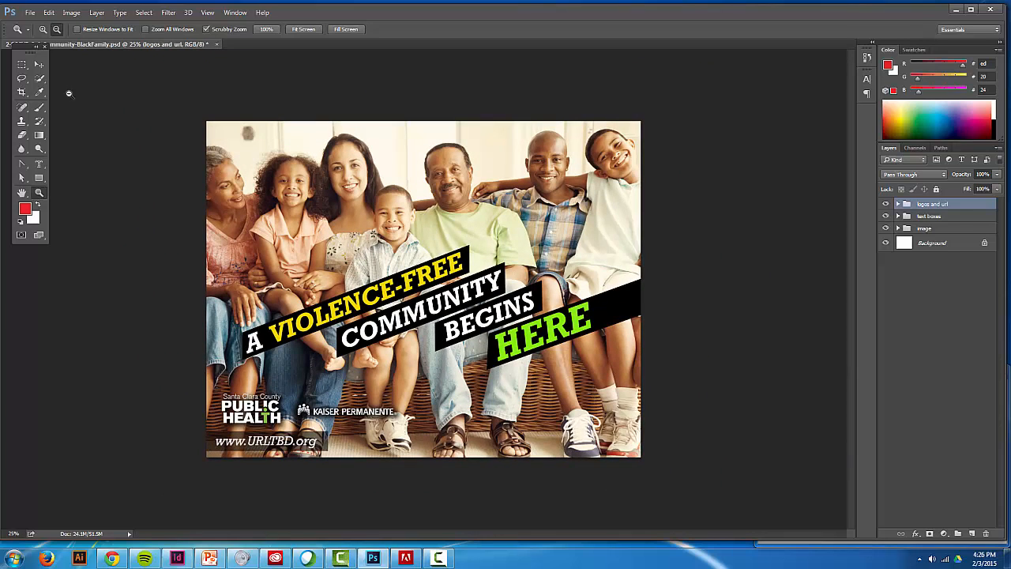
{"action": "left_click", "coordinate": [69, 94]}
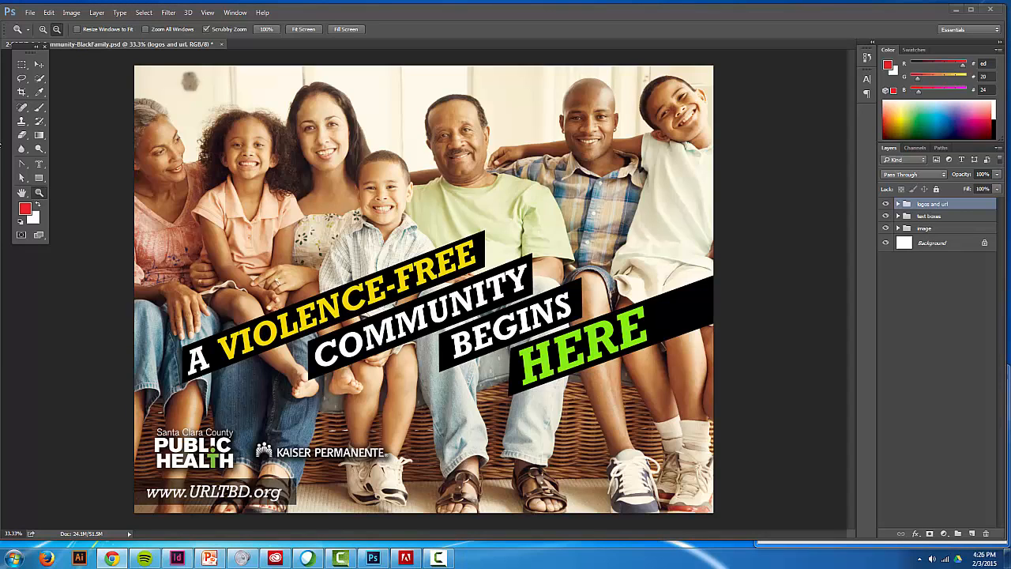
- Choose the Brush tool and select the original layer inside the image group
{"action": "left_click", "coordinate": [40, 111]}
{"action": "left_click", "coordinate": [63, 107]}
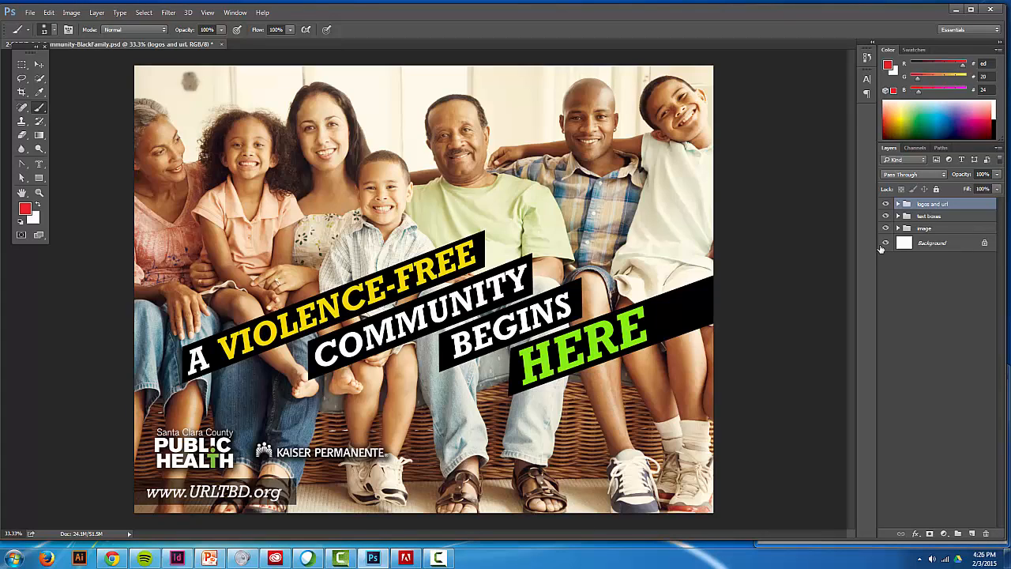
{"action": "left_click", "coordinate": [922, 229]}
{"action": "left_click", "coordinate": [898, 228]}
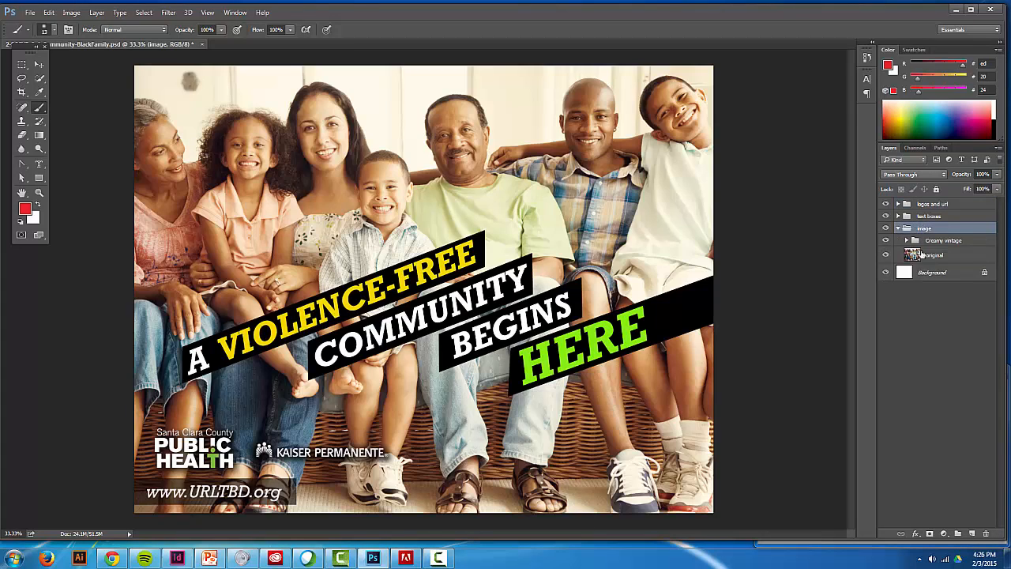
{"action": "left_click", "coordinate": [934, 256]}
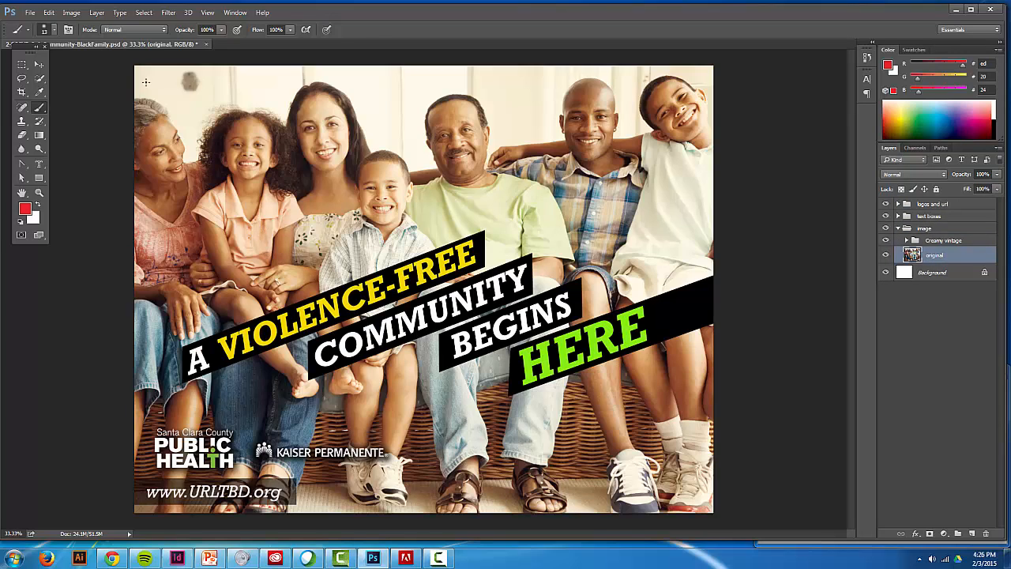
- Set the brush size to 126 px and paint a soft red stroke across the girl and the woman beside her
{"action": "left_click", "coordinate": [49, 29]}
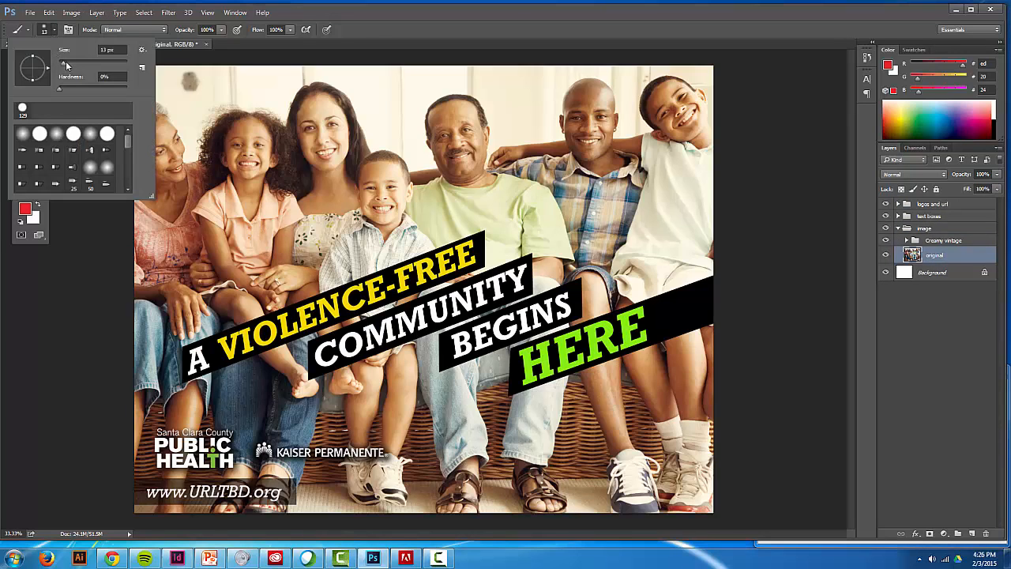
{"action": "left_click_drag", "start_coordinate": [67, 63], "coordinate": [75, 62]}
{"action": "left_click_drag", "start_coordinate": [93, 63], "coordinate": [133, 64]}
{"action": "left_click_drag", "start_coordinate": [128, 65], "coordinate": [98, 65]}
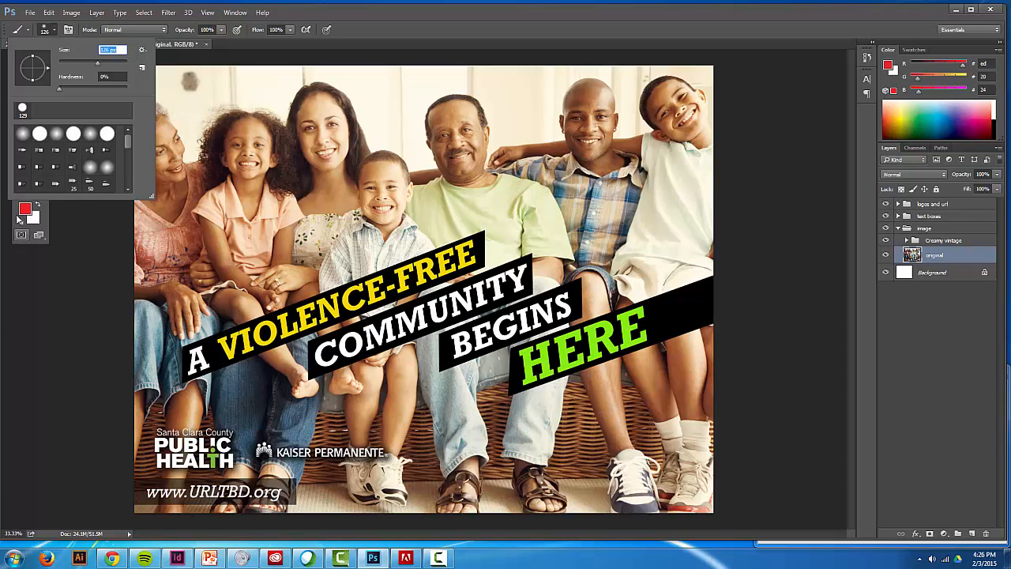
{"action": "left_click", "coordinate": [198, 125]}
{"action": "mouse_move", "coordinate": [197, 125]}
{"action": "left_mouse_down"}
{"action": "mouse_move", "coordinate": [194, 165]}
{"action": "mouse_move", "coordinate": [324, 143]}
{"action": "left_mouse_up"}
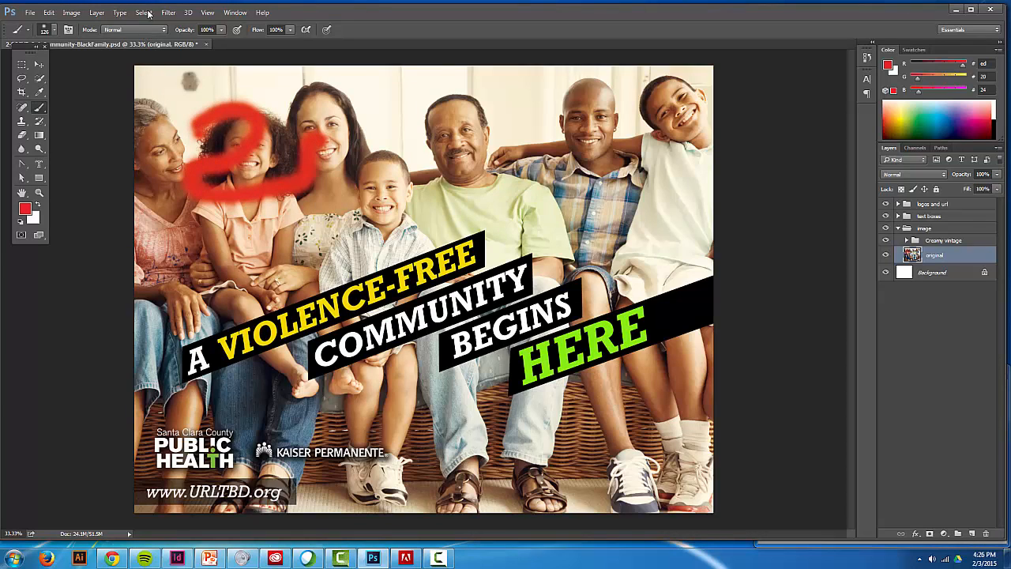
- Increase the brush hardness and paint a hard-edged red shape above the young boy's head
{"action": "left_click", "coordinate": [54, 31]}
{"action": "left_click_drag", "start_coordinate": [57, 88], "coordinate": [79, 88]}
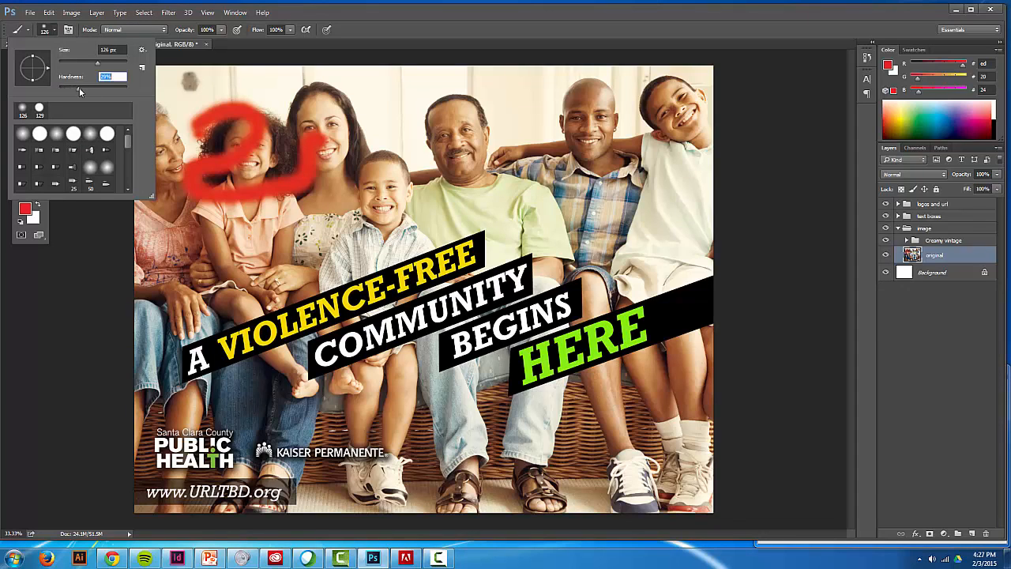
{"action": "left_click", "coordinate": [359, 128]}
{"action": "mouse_move", "coordinate": [361, 127]}
{"action": "left_mouse_down"}
{"action": "mouse_move", "coordinate": [407, 126]}
{"action": "mouse_move", "coordinate": [367, 183]}
{"action": "mouse_move", "coordinate": [351, 131]}
{"action": "mouse_move", "coordinate": [391, 131]}
{"action": "mouse_move", "coordinate": [384, 150]}
{"action": "left_mouse_up"}
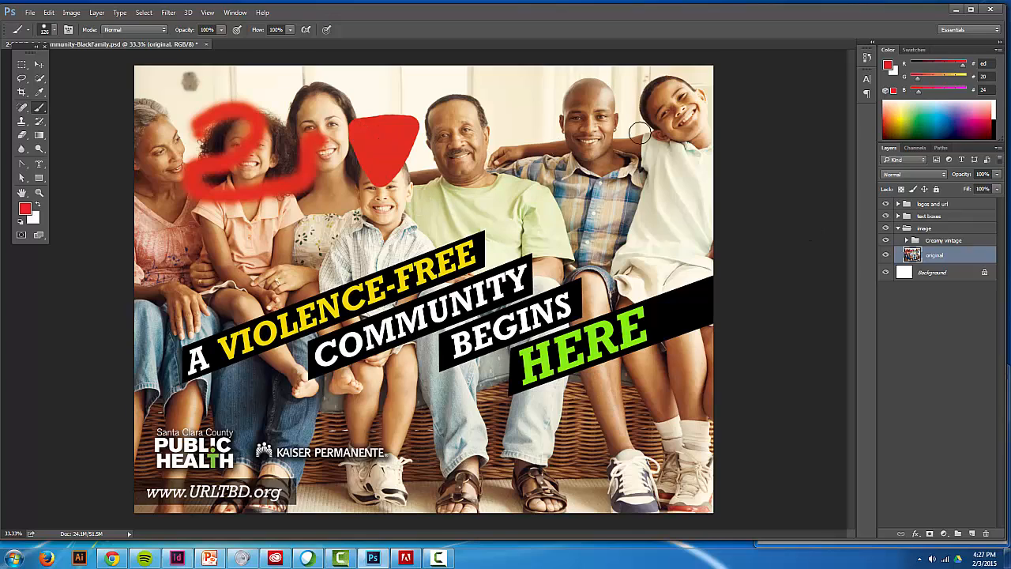
- Delete the three Brush Tool states from the document's history to remove the painted strokes
{"action": "left_click", "coordinate": [866, 58]}
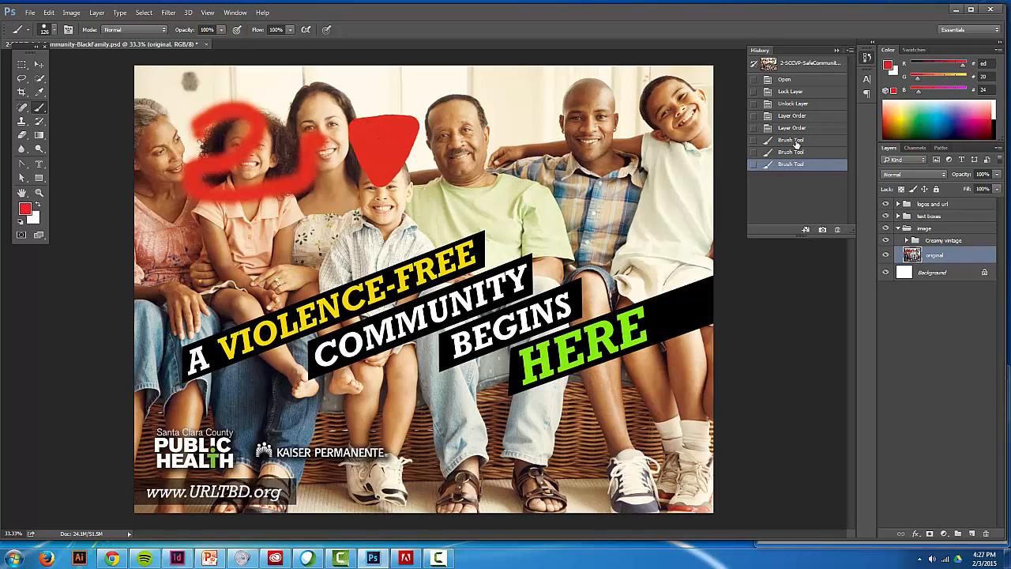
{"action": "mouse_move", "coordinate": [814, 164]}
{"action": "left_mouse_down"}
{"action": "mouse_move", "coordinate": [818, 210]}
{"action": "mouse_move", "coordinate": [837, 229]}
{"action": "left_mouse_up"}
{"action": "left_click_drag", "start_coordinate": [829, 157], "coordinate": [836, 230]}
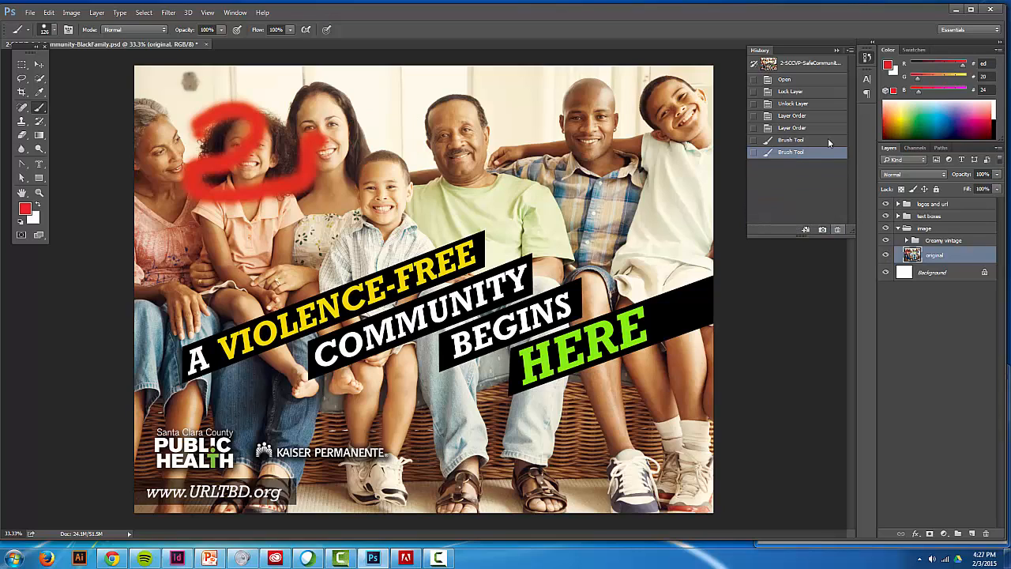
{"action": "left_click_drag", "start_coordinate": [827, 141], "coordinate": [837, 229]}
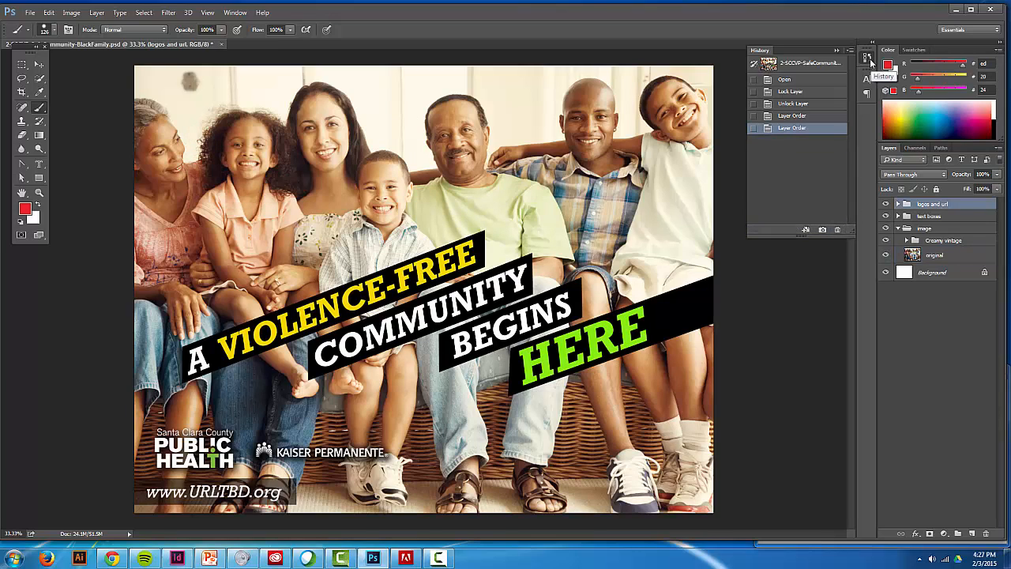
- Collapse the History panel and display it again from the list of available panels
{"action": "left_click", "coordinate": [868, 62]}
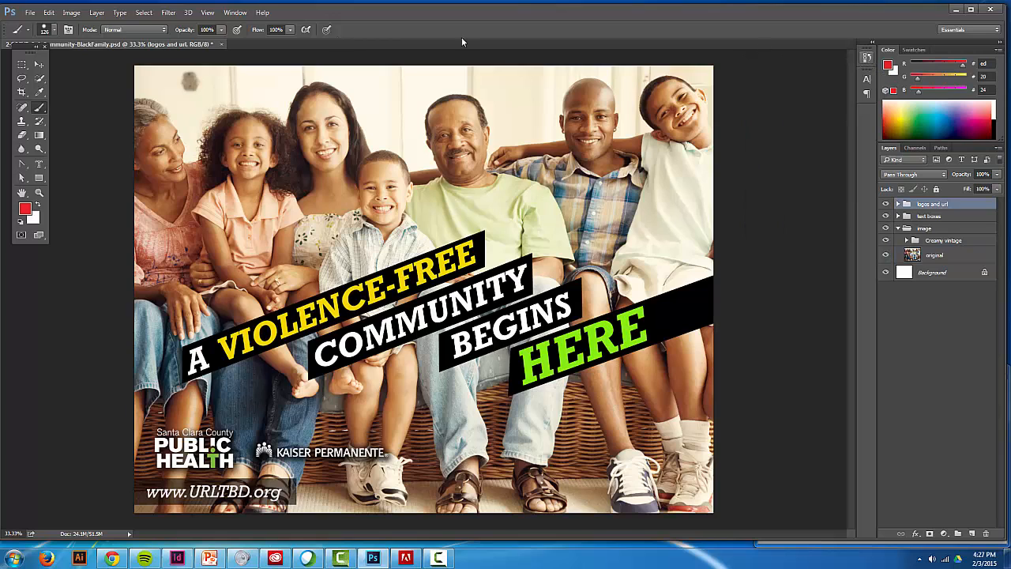
{"action": "left_click", "coordinate": [241, 14]}
{"action": "left_click", "coordinate": [248, 184]}
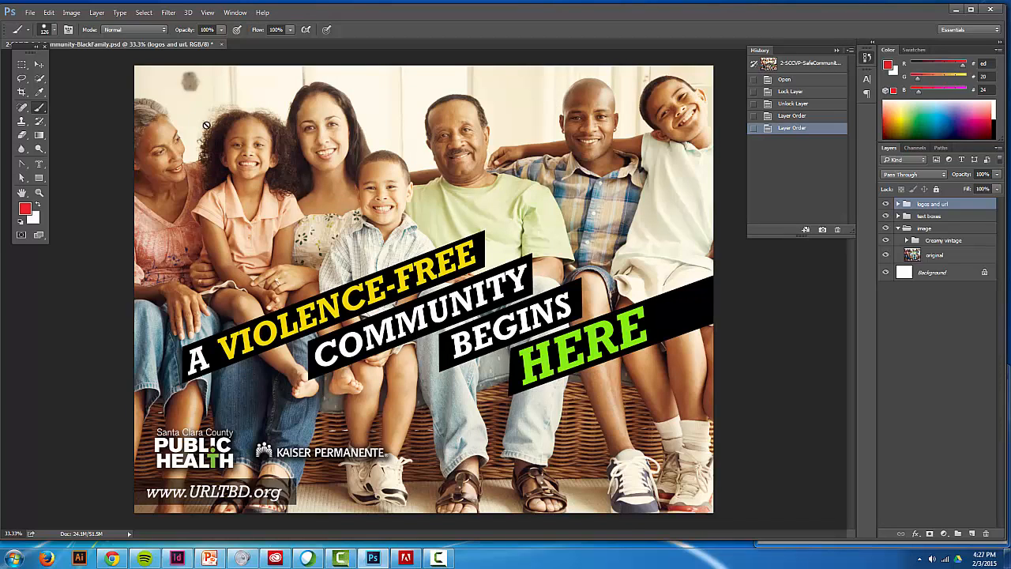
- Try to paint with the Brush tool while the logos and url group is selected
{"action": "left_click", "coordinate": [89, 109]}
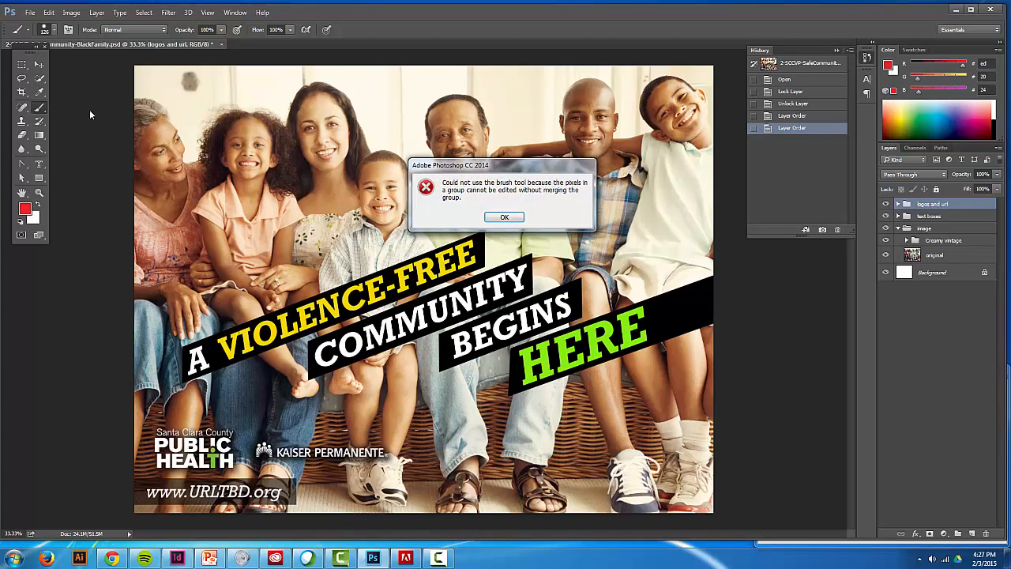
{"action": "left_click", "coordinate": [504, 217]}
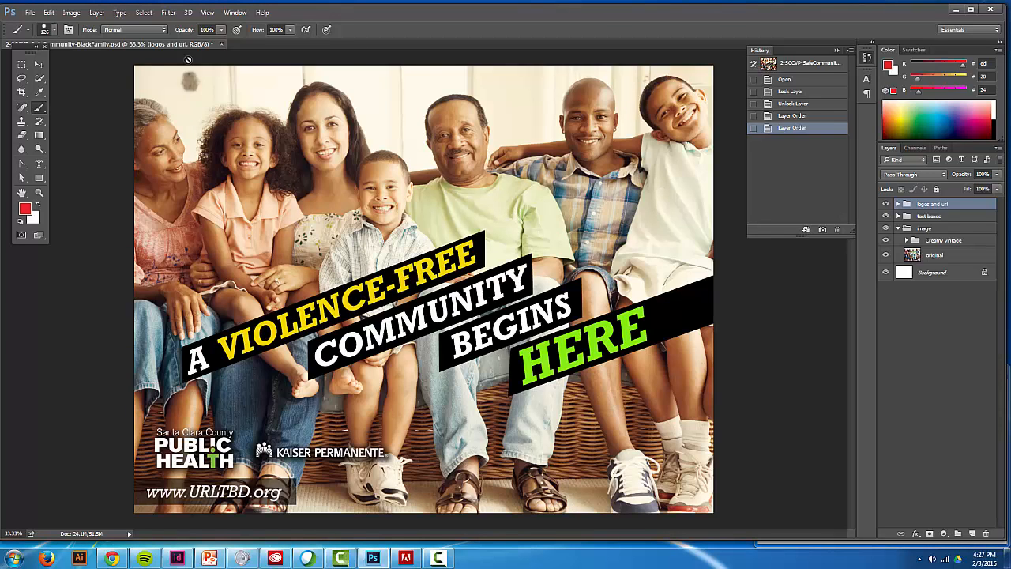
- Select the original photo layer in the image group and open the Filter Gallery for it
{"action": "left_click", "coordinate": [171, 13]}
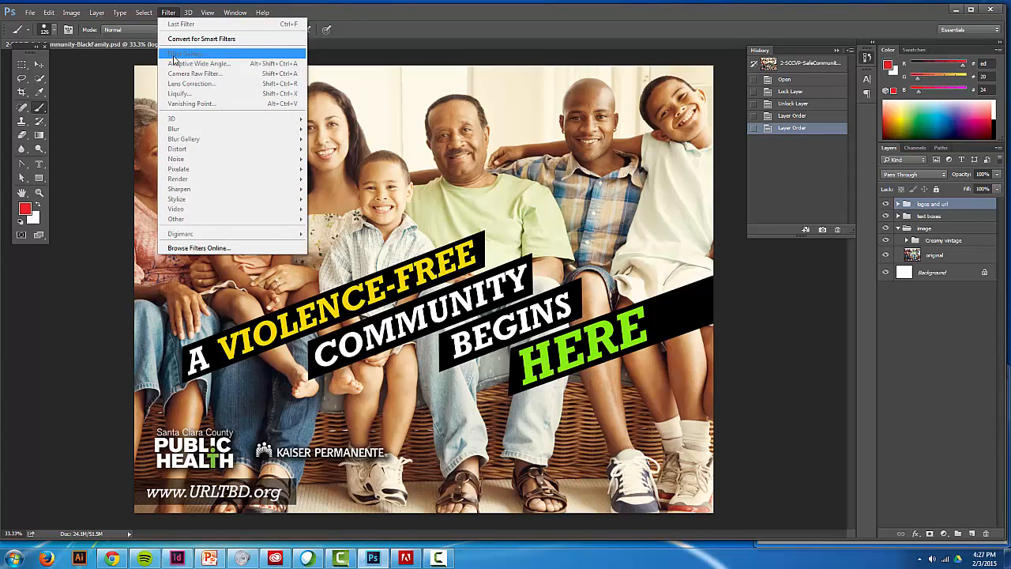
{"action": "left_click", "coordinate": [951, 254]}
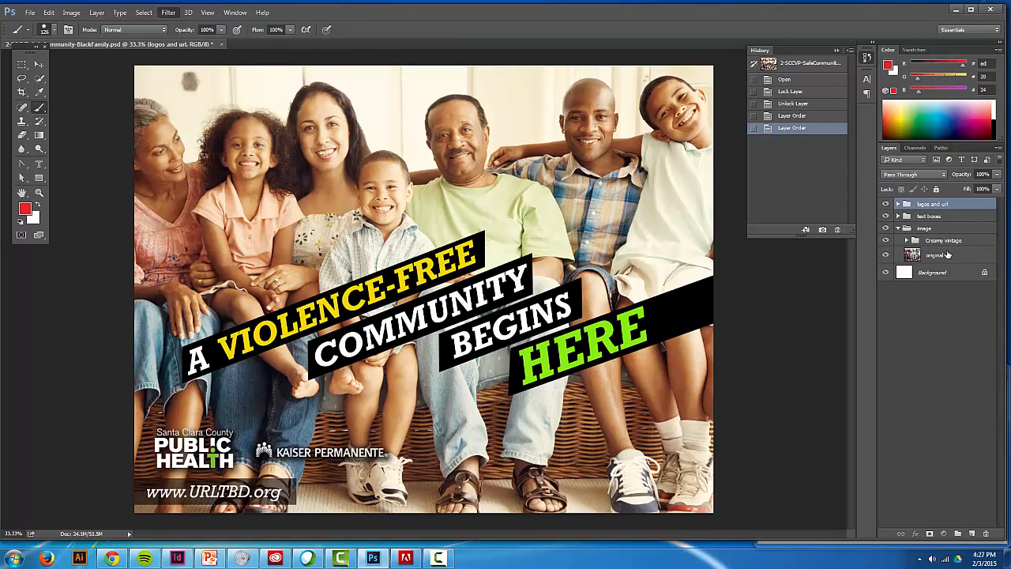
{"action": "left_click", "coordinate": [947, 255]}
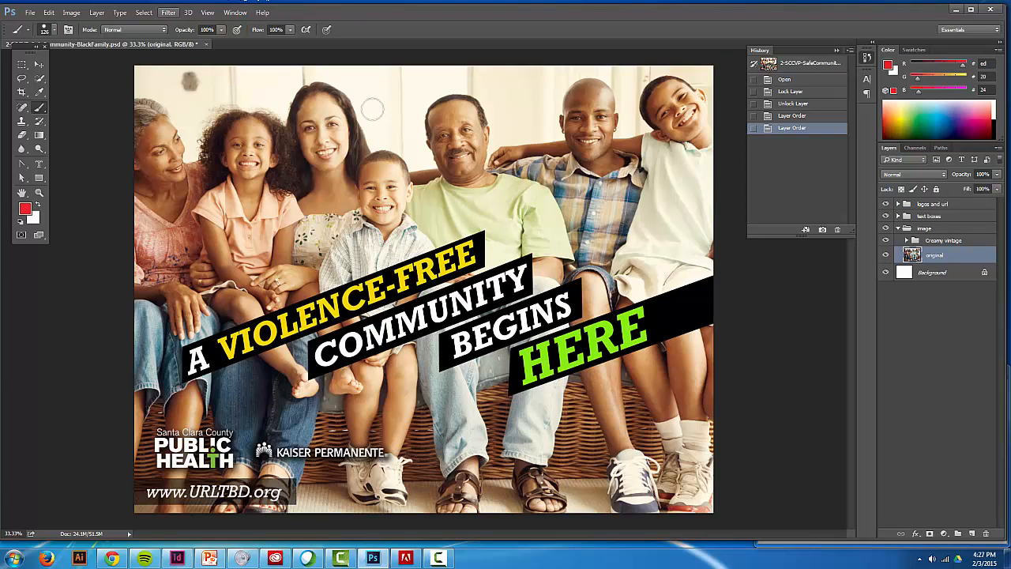
{"action": "left_click", "coordinate": [904, 229]}
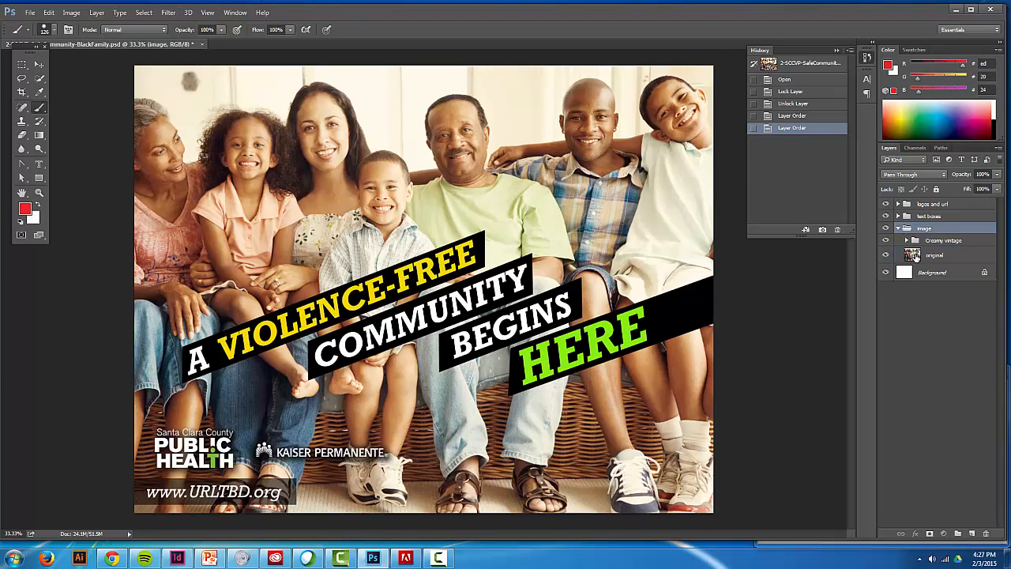
{"action": "left_click", "coordinate": [912, 255]}
{"action": "left_click", "coordinate": [168, 13]}
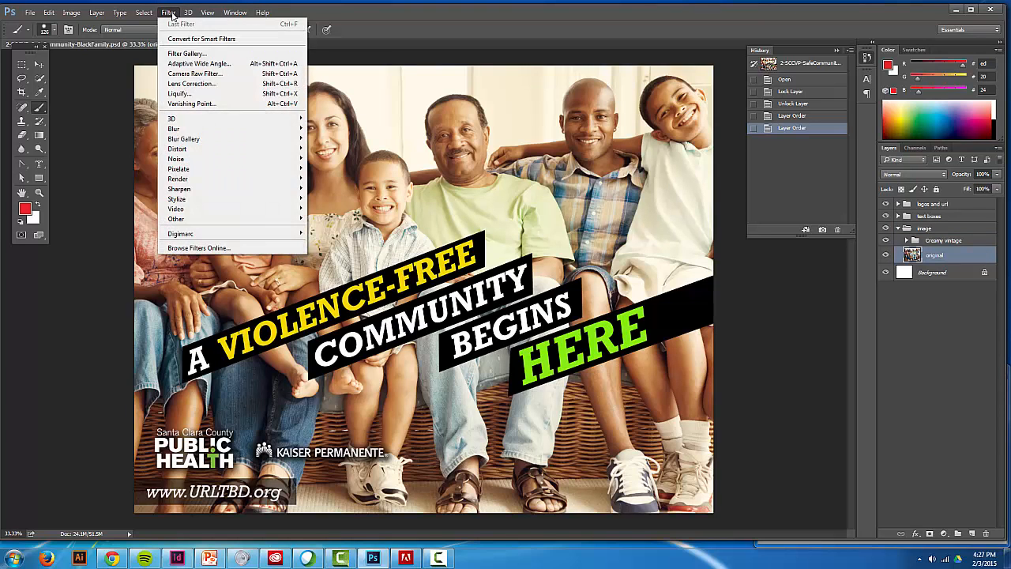
{"action": "left_click", "coordinate": [170, 14]}
{"action": "left_click", "coordinate": [170, 14]}
{"action": "left_click", "coordinate": [178, 51]}
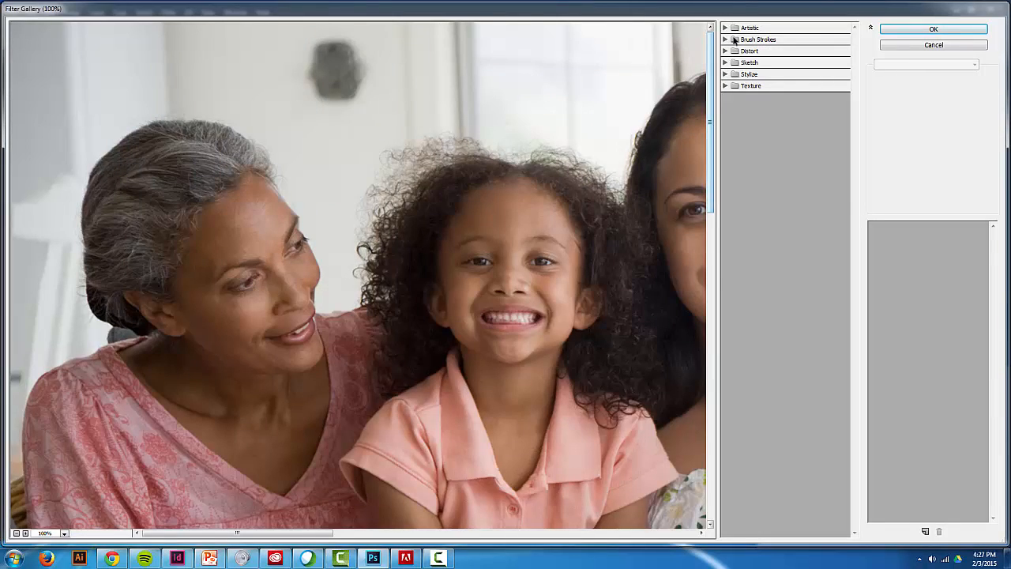
- Preview the Artistic filters Colored Pencil, Paint Daubs, Palette Knife, Underpainting and Neon Glow on the photo
{"action": "left_click", "coordinate": [725, 28]}
{"action": "left_click", "coordinate": [749, 48]}
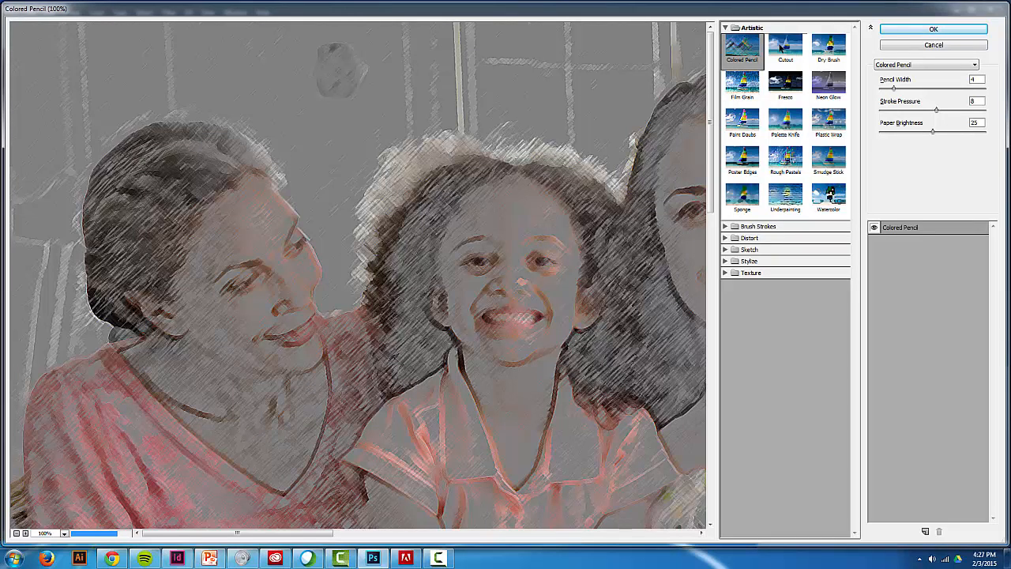
{"action": "left_click", "coordinate": [742, 120]}
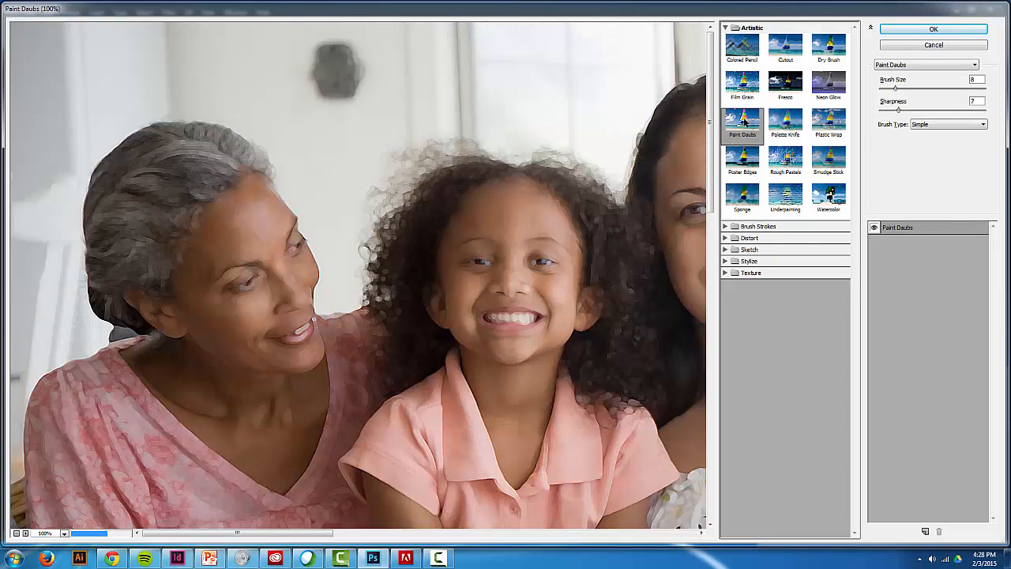
{"action": "left_click", "coordinate": [780, 119]}
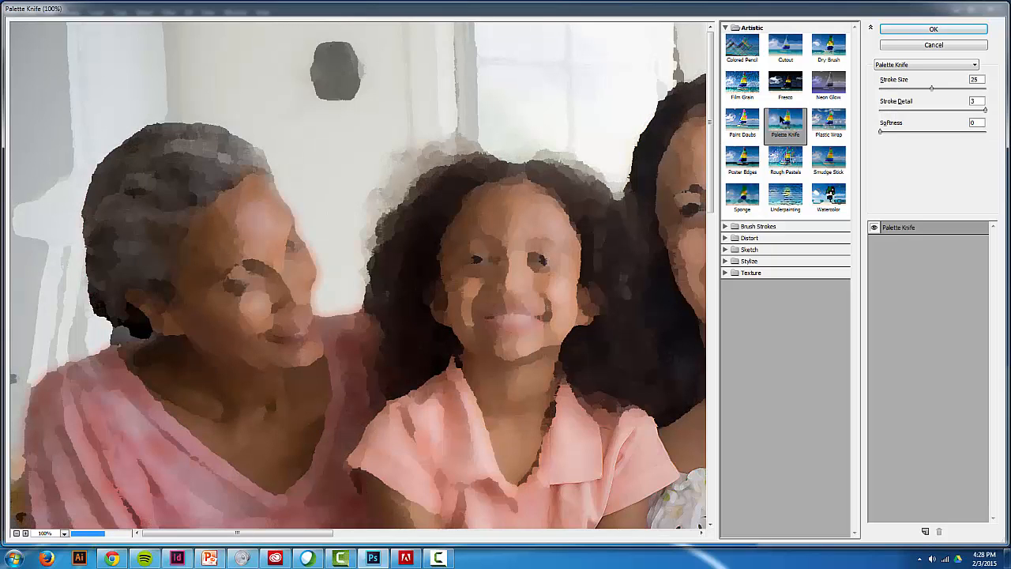
{"action": "left_click", "coordinate": [785, 190]}
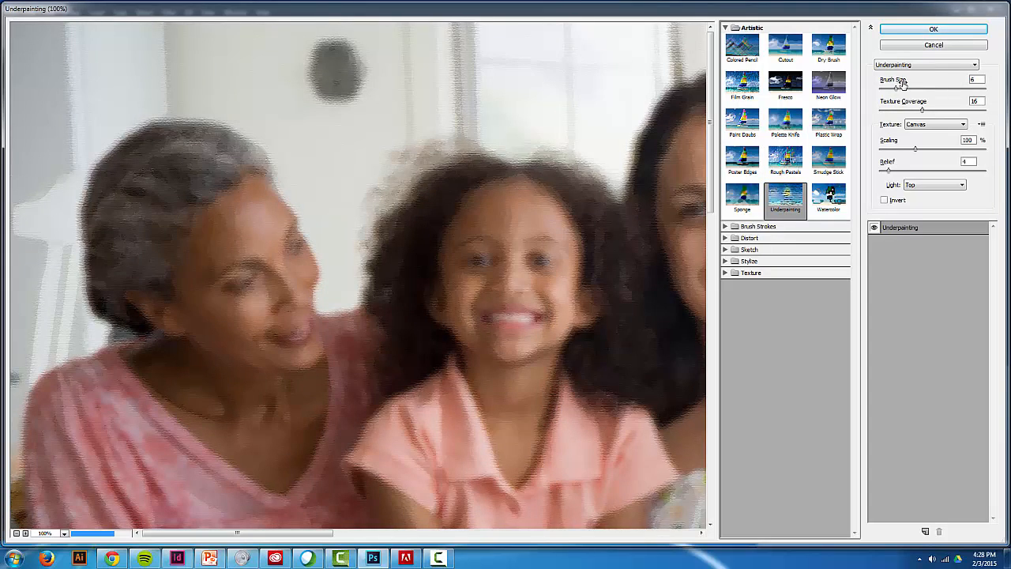
{"action": "left_click", "coordinate": [826, 88]}
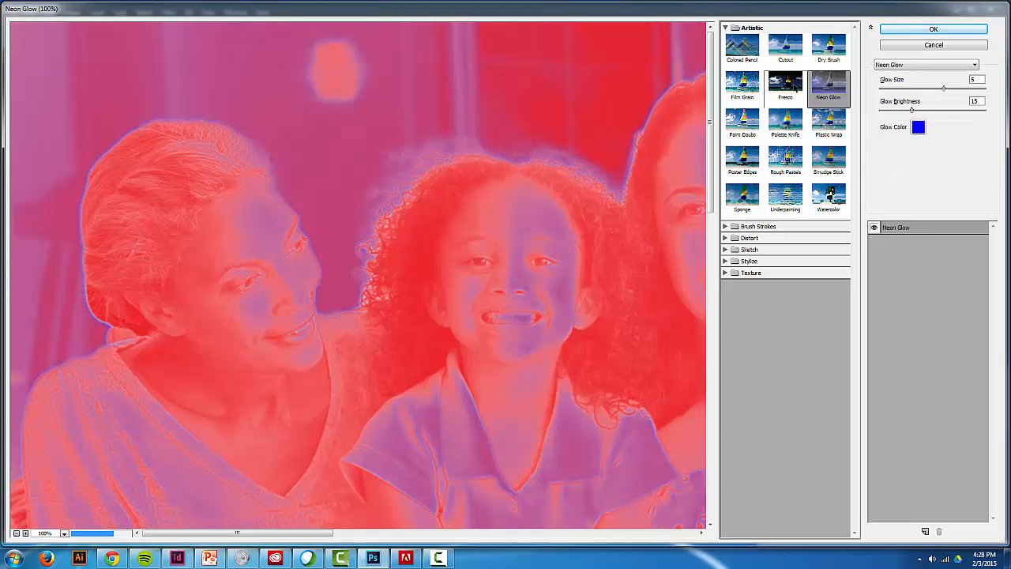
- Try the Fresco filter with brush size 5, brush detail 2 and a stronger texture, and discard it without applying
{"action": "left_click", "coordinate": [792, 87]}
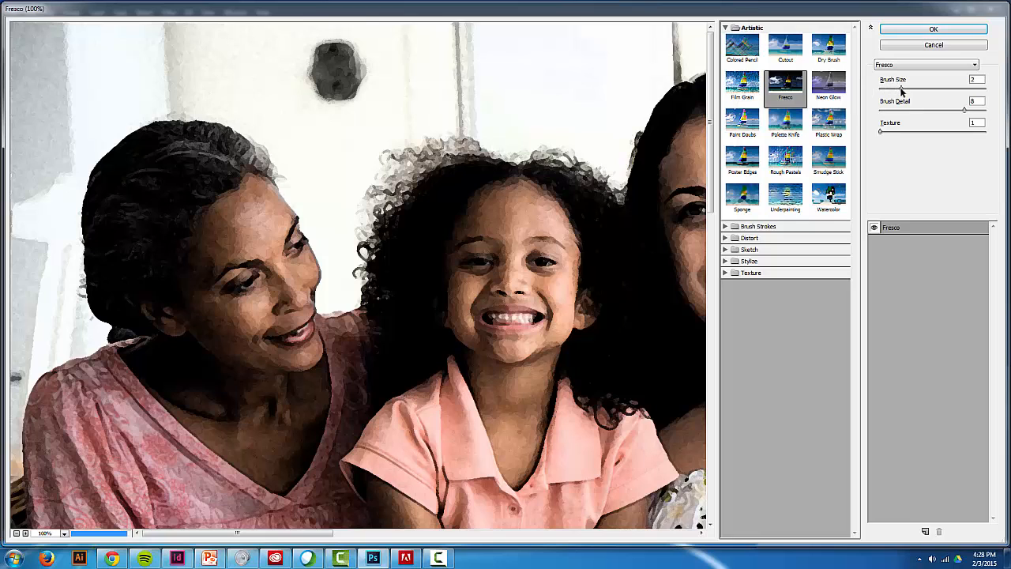
{"action": "left_click_drag", "start_coordinate": [901, 88], "coordinate": [922, 89]}
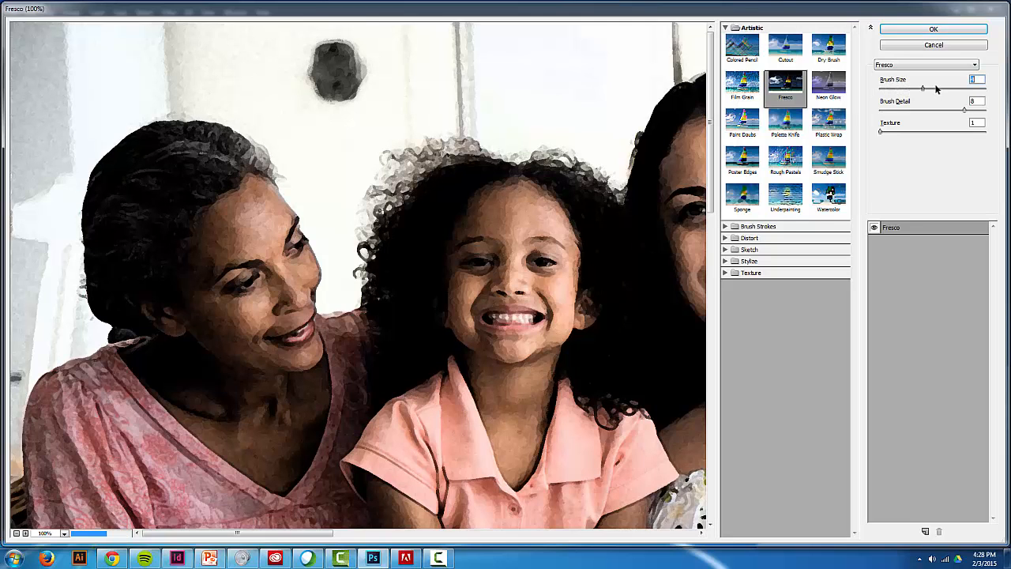
{"action": "left_click", "coordinate": [935, 87]}
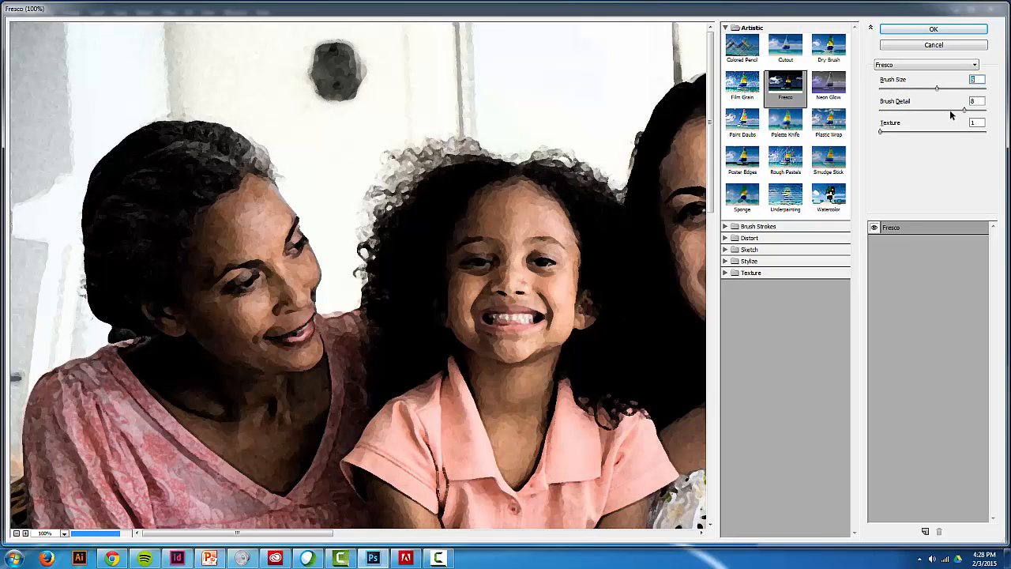
{"action": "mouse_move", "coordinate": [965, 111]}
{"action": "left_mouse_down"}
{"action": "mouse_move", "coordinate": [900, 111]}
{"action": "mouse_move", "coordinate": [949, 132]}
{"action": "left_mouse_up"}
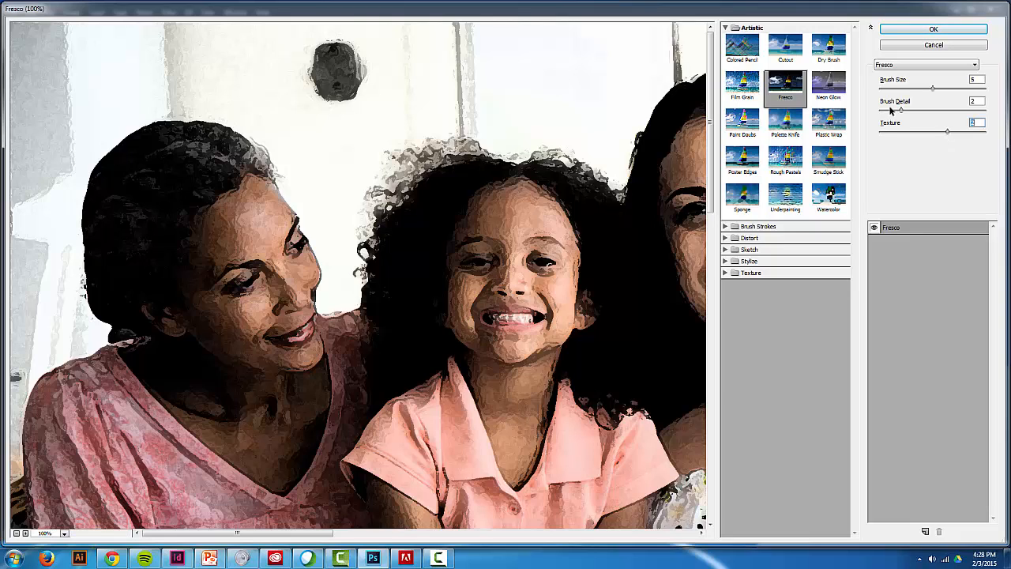
{"action": "left_click", "coordinate": [943, 47]}
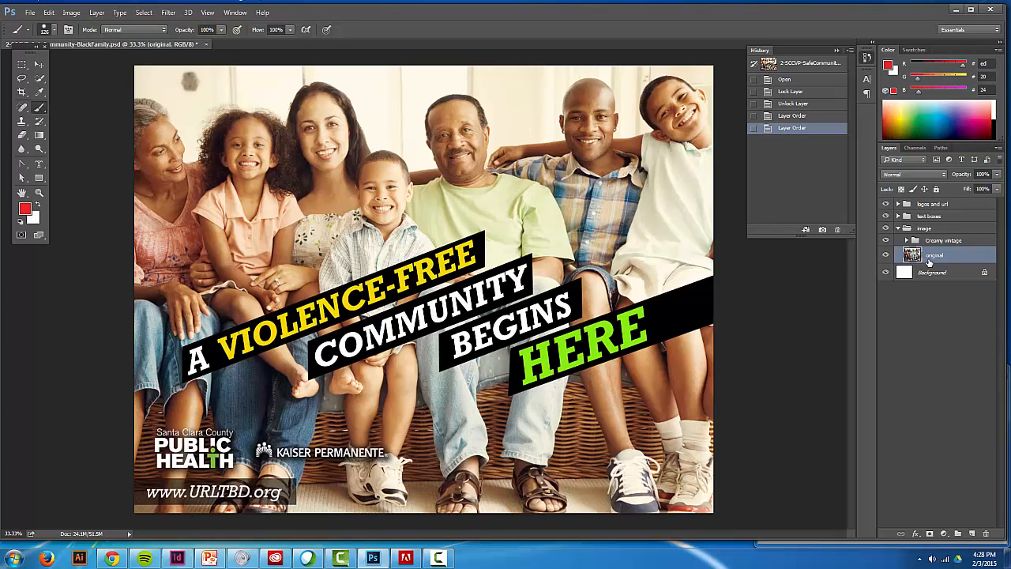
- Hide the Creamy vintage group and look for the commands that create fill and adjustment layers
{"action": "left_click", "coordinate": [885, 240]}
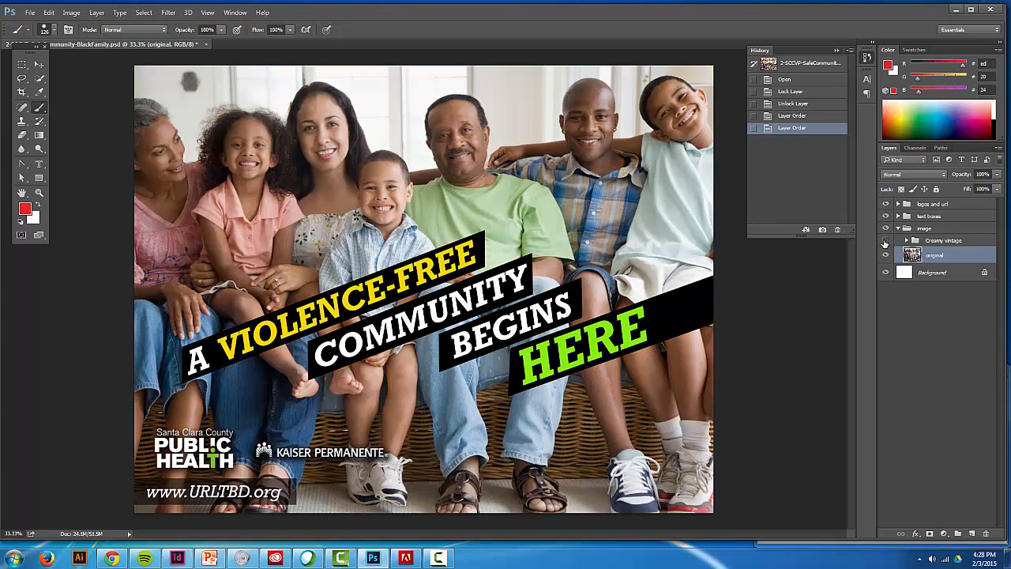
{"action": "left_click", "coordinate": [95, 13]}
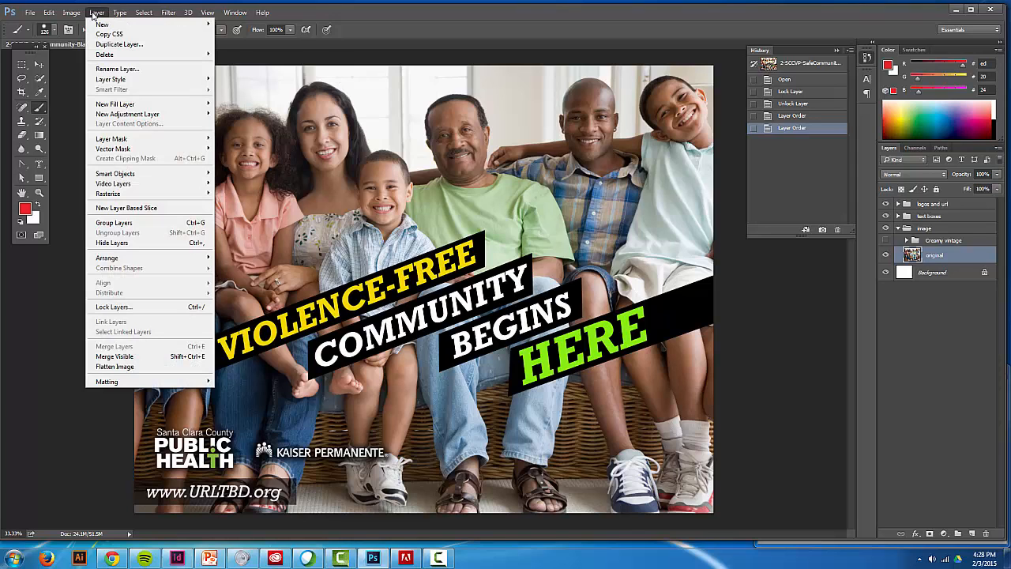
{"action": "mouse_move", "coordinate": [79, 15]}
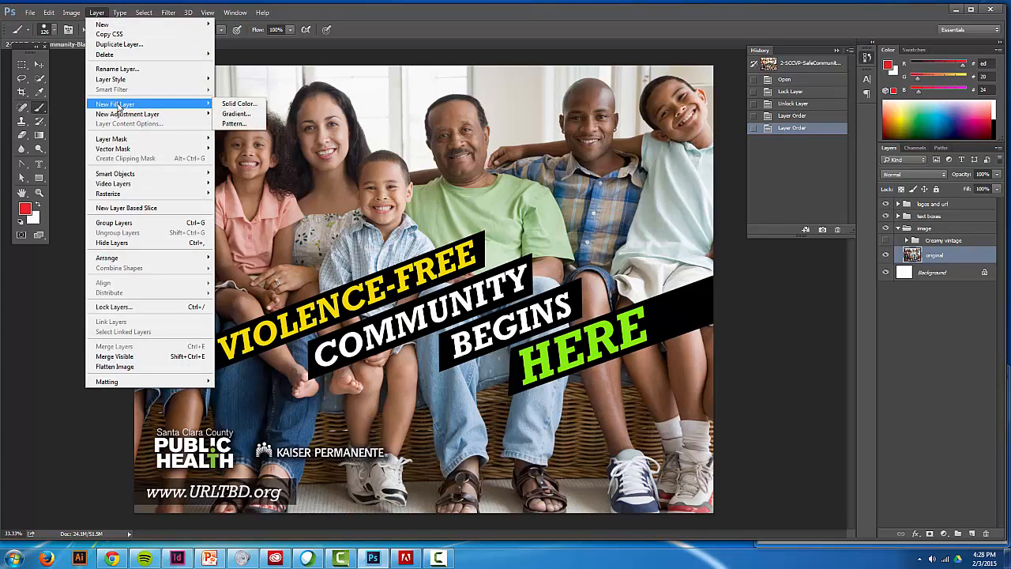
{"action": "mouse_move", "coordinate": [119, 115]}
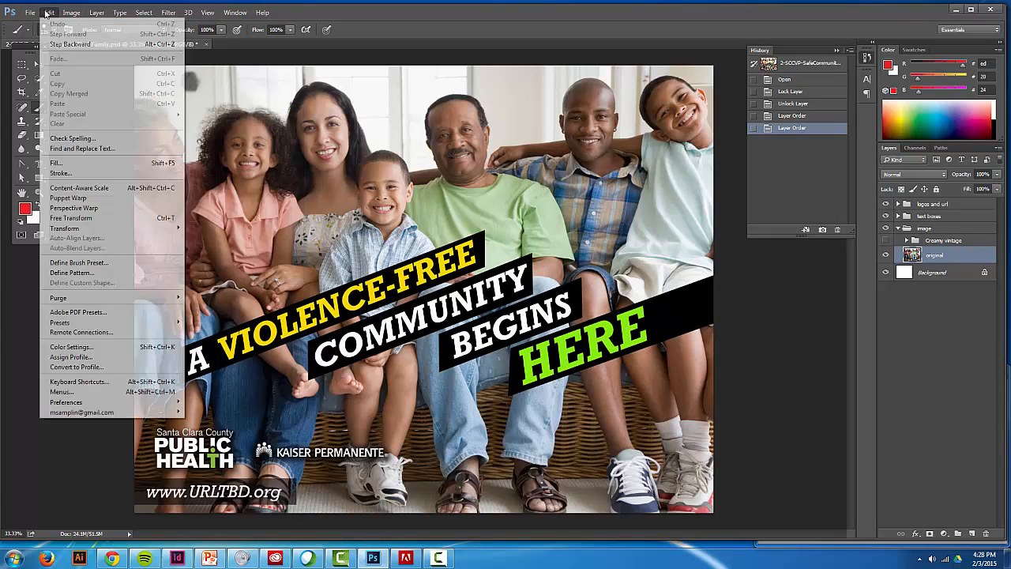
{"action": "mouse_move", "coordinate": [170, 16]}
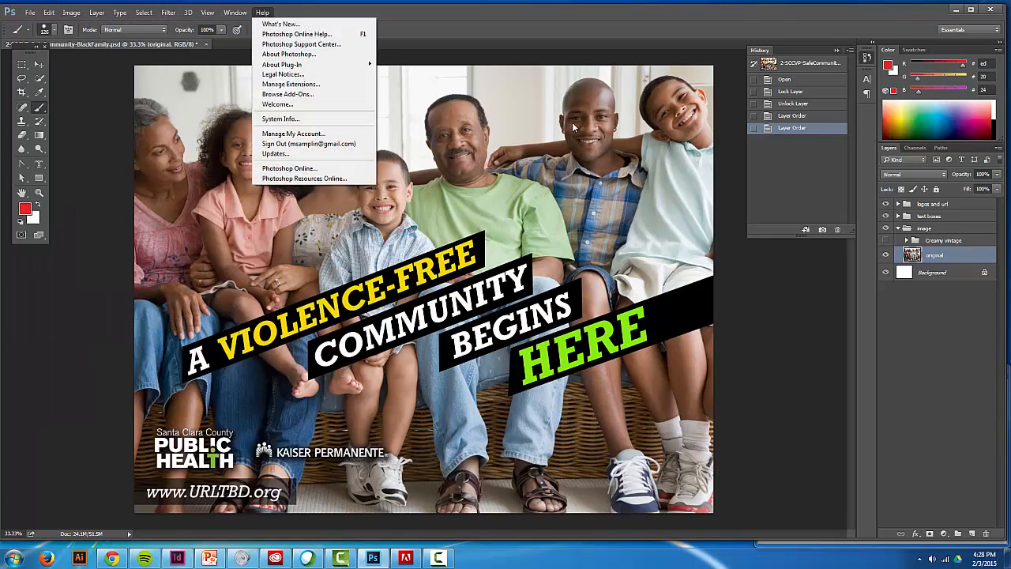
- Try a Hue/Saturation adjustment layer on the original photo with hue +1, saturation -12 and lightness +4, and delete it
{"action": "left_click", "coordinate": [928, 262]}
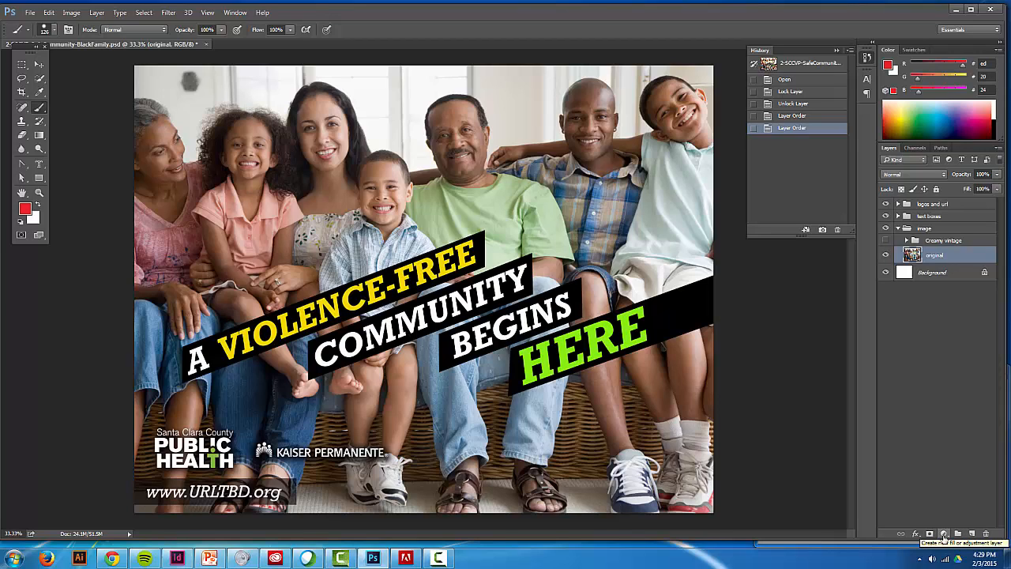
{"action": "left_click", "coordinate": [943, 536]}
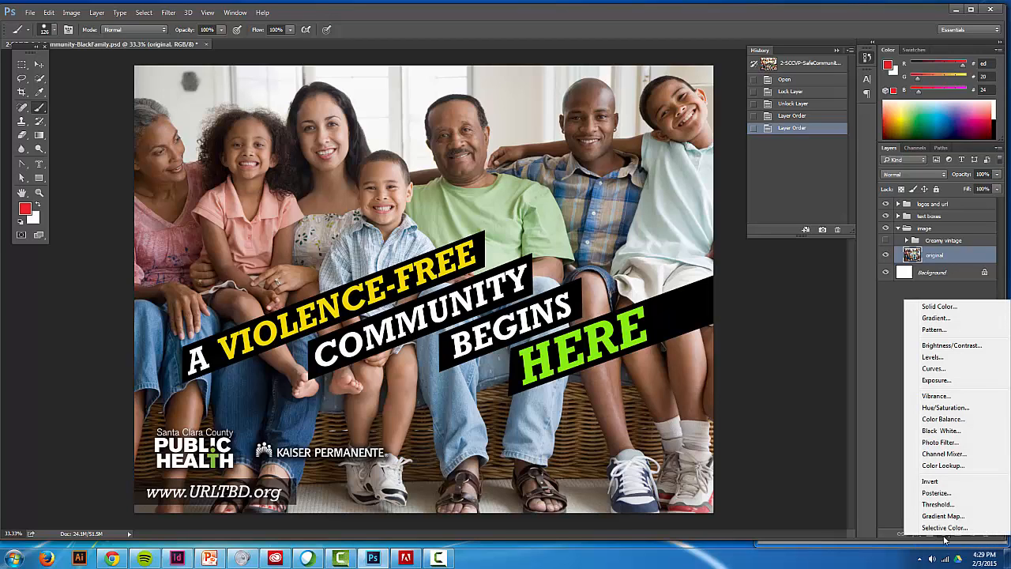
{"action": "left_click", "coordinate": [932, 407]}
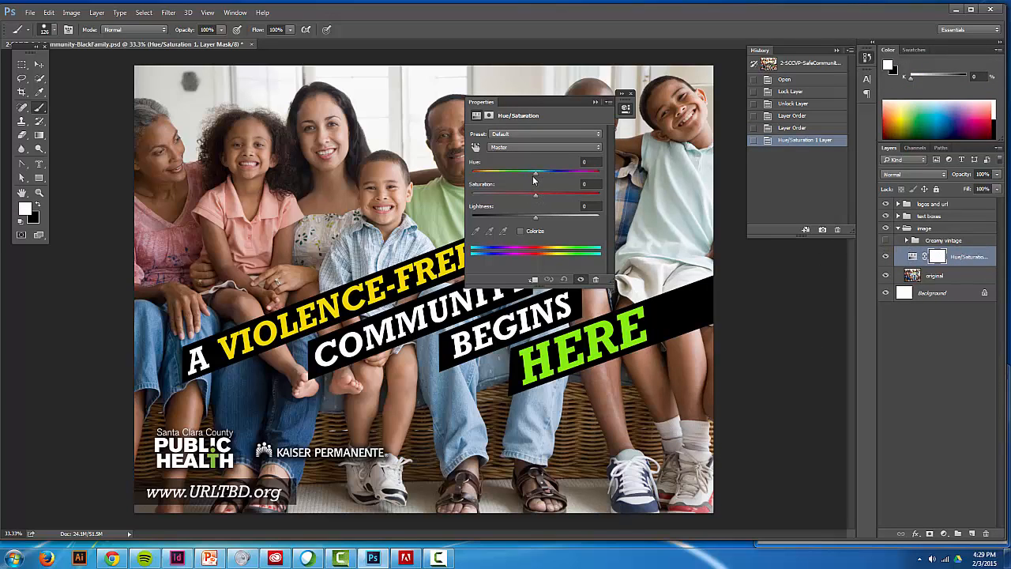
{"action": "left_click_drag", "start_coordinate": [537, 174], "coordinate": [599, 175]}
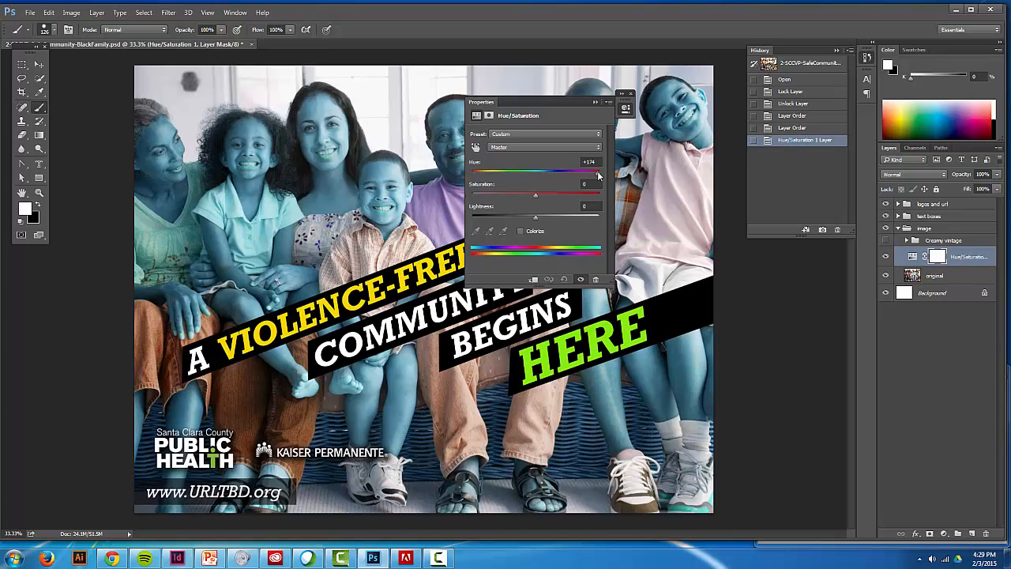
{"action": "left_click_drag", "start_coordinate": [597, 175], "coordinate": [540, 221]}
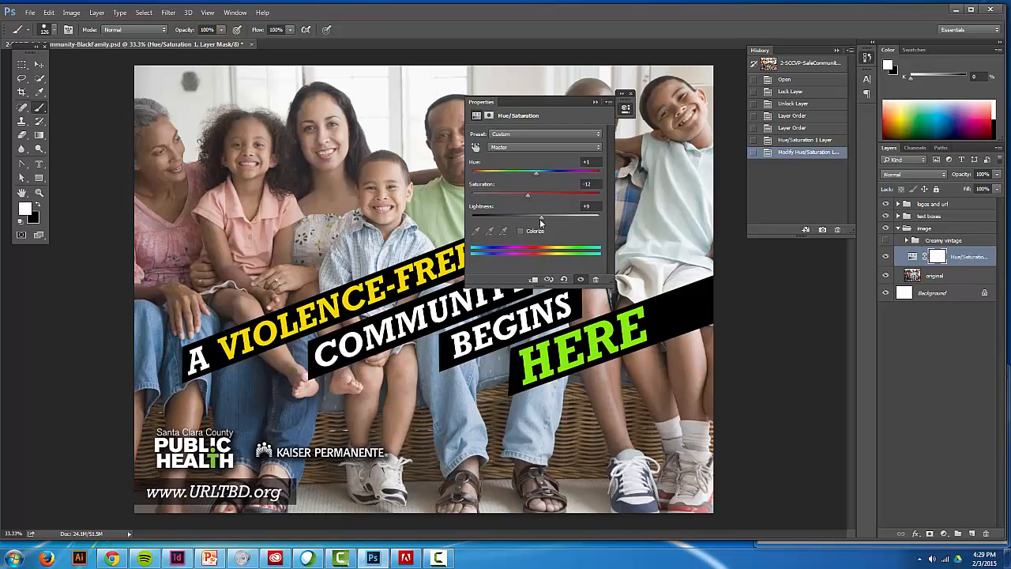
{"action": "left_click", "coordinate": [596, 103]}
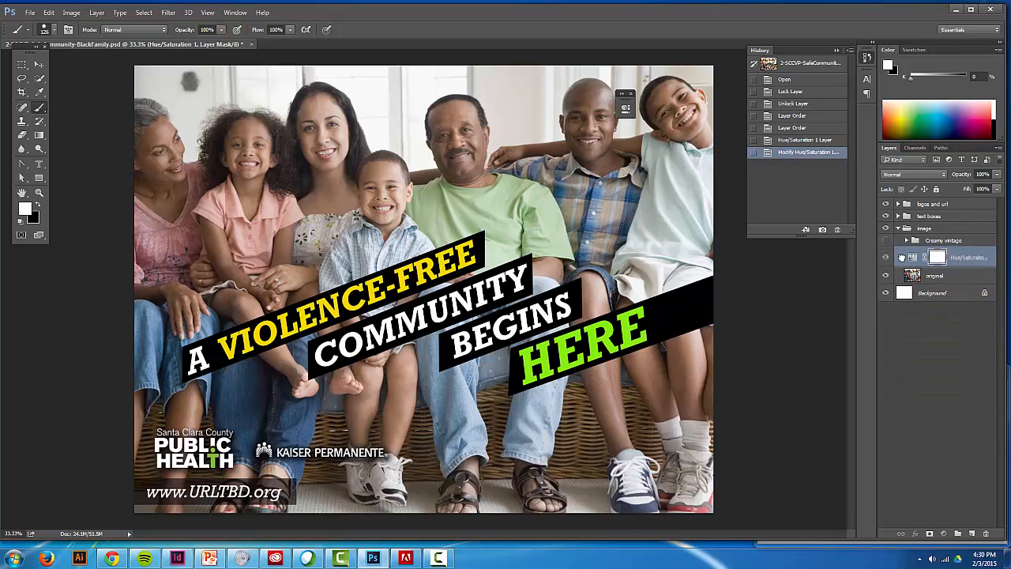
{"action": "left_click_drag", "start_coordinate": [912, 259], "coordinate": [987, 533]}
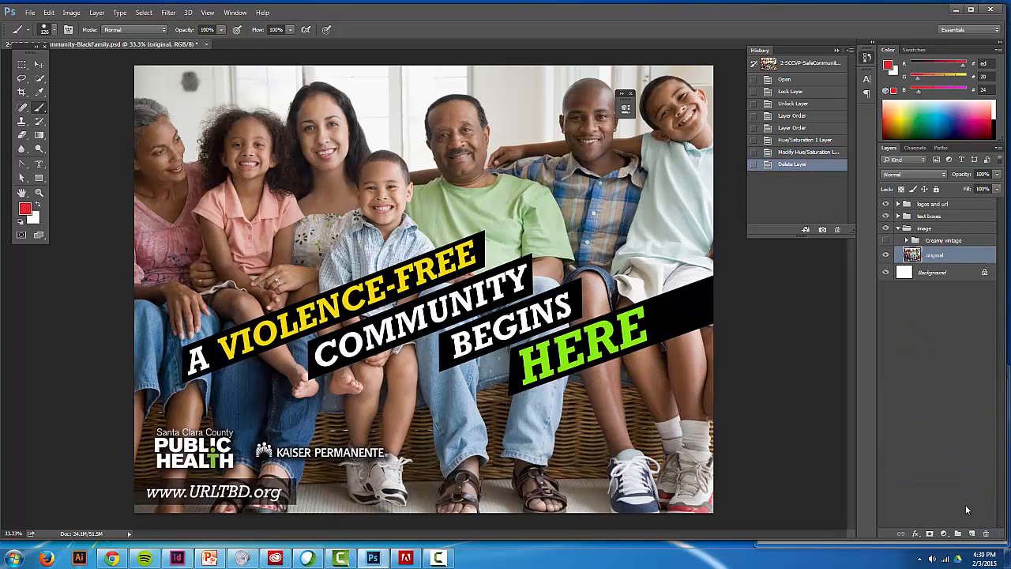
- Try a Levels adjustment layer on the original photo with midtones 0.80 and white input 227, and delete it
{"action": "left_click", "coordinate": [944, 533]}
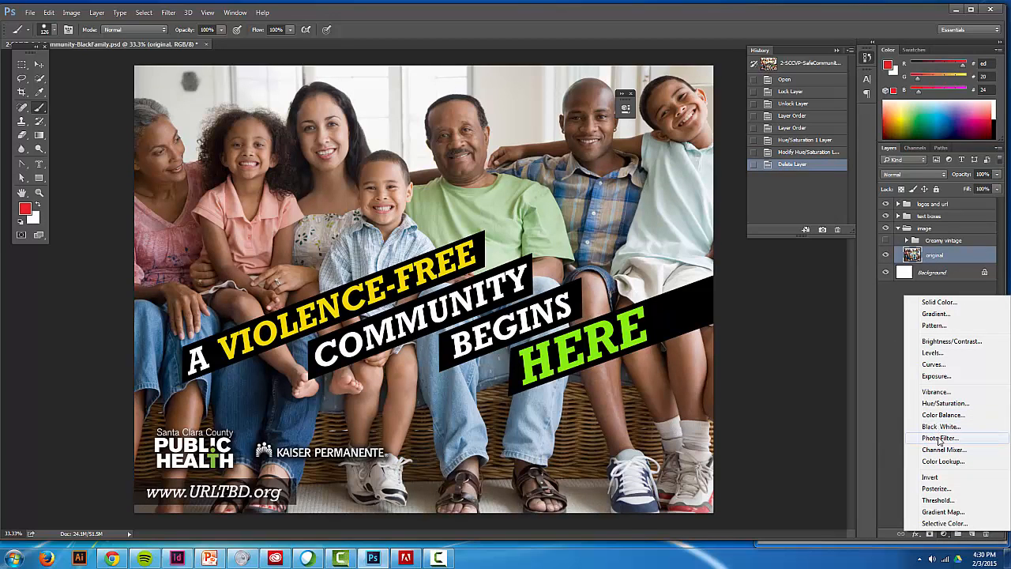
{"action": "left_click", "coordinate": [932, 353]}
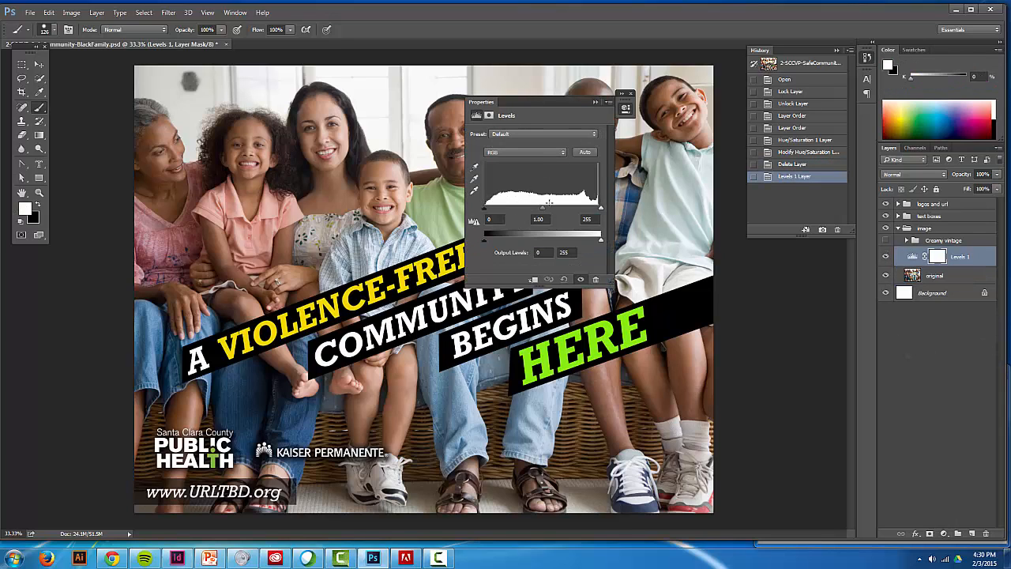
{"action": "left_click_drag", "start_coordinate": [541, 209], "coordinate": [588, 209]}
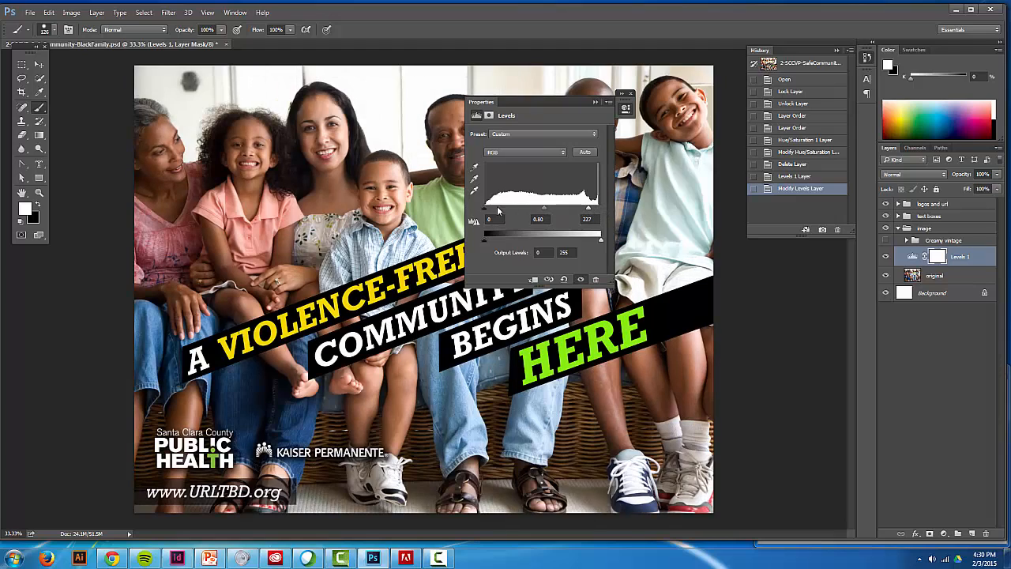
{"action": "left_click_drag", "start_coordinate": [485, 209], "coordinate": [479, 210]}
{"action": "left_click", "coordinate": [595, 102]}
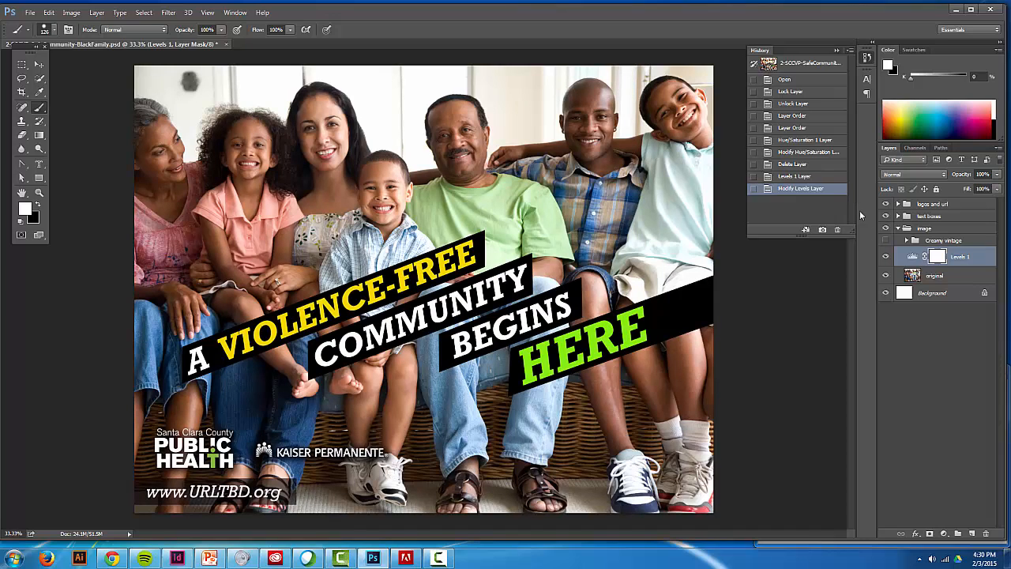
{"action": "left_click", "coordinate": [958, 257]}
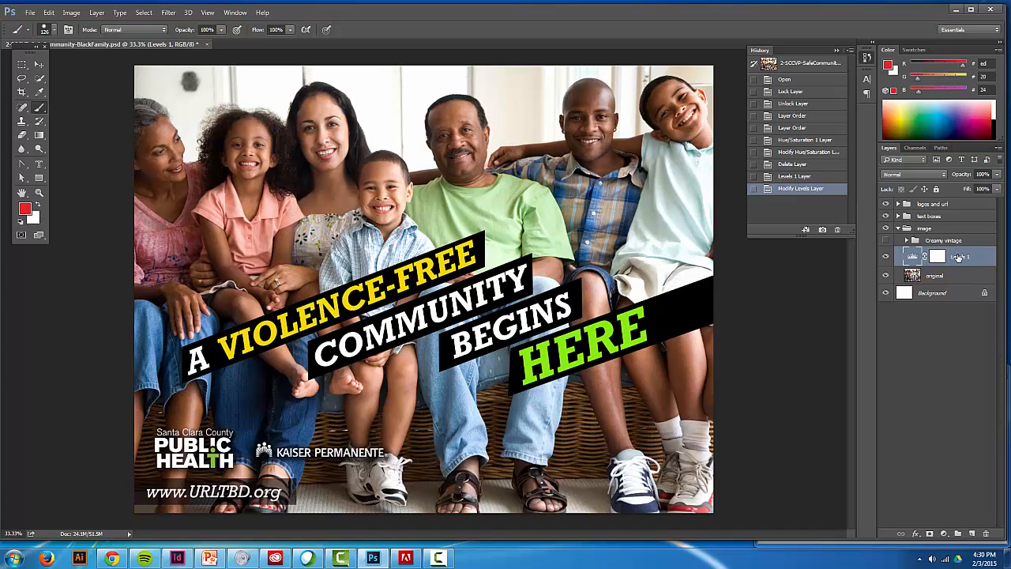
{"action": "left_click_drag", "start_coordinate": [957, 259], "coordinate": [988, 534]}
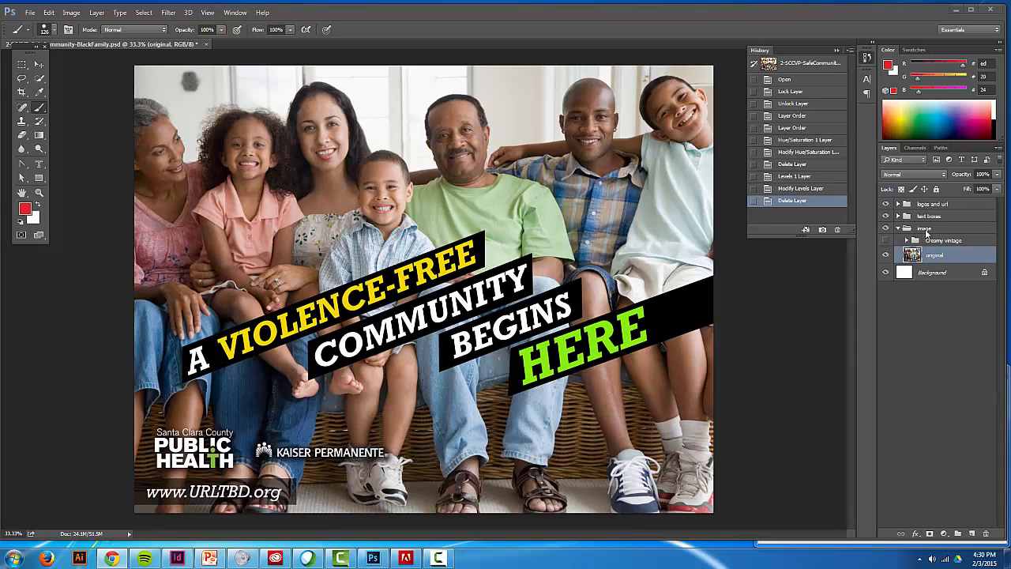
- Collapse the History panel
{"action": "left_click", "coordinate": [836, 48]}
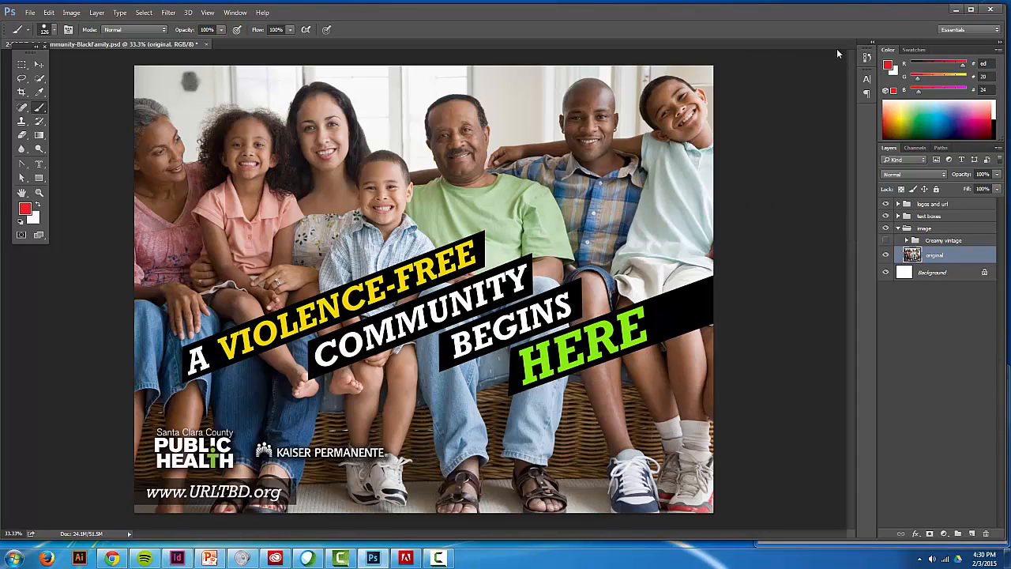
- Look at the Drop Shadow settings for the HERE layer in the text boxes group and leave without applying them
{"action": "left_click", "coordinate": [899, 216]}
{"action": "left_click", "coordinate": [918, 231]}
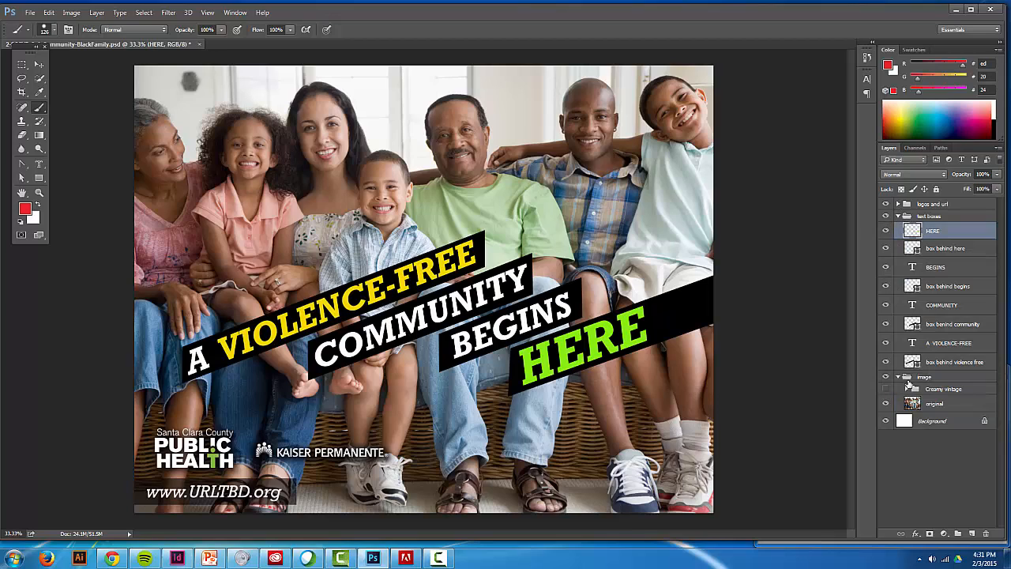
{"action": "left_click", "coordinate": [916, 533]}
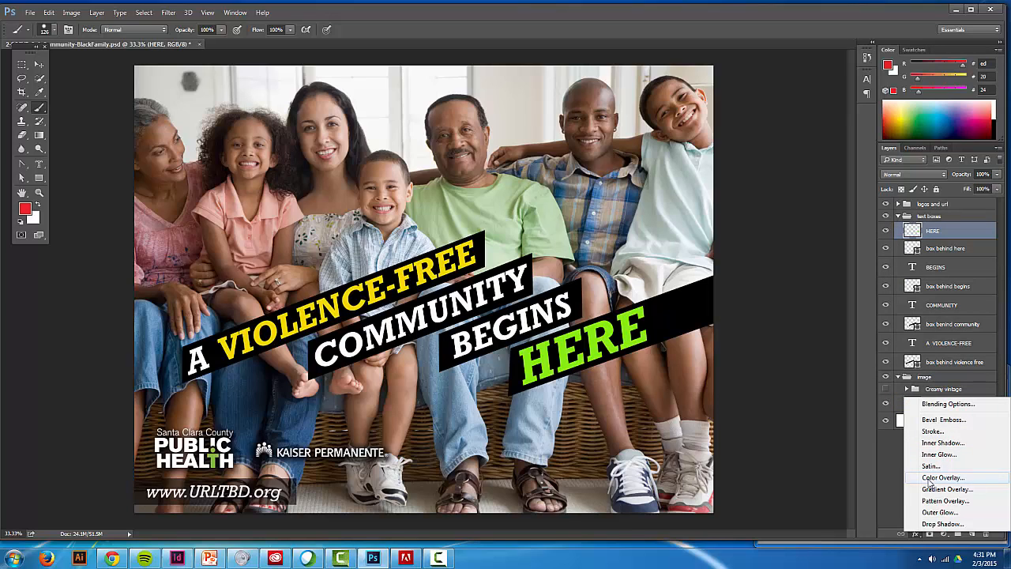
{"action": "left_click", "coordinate": [930, 524]}
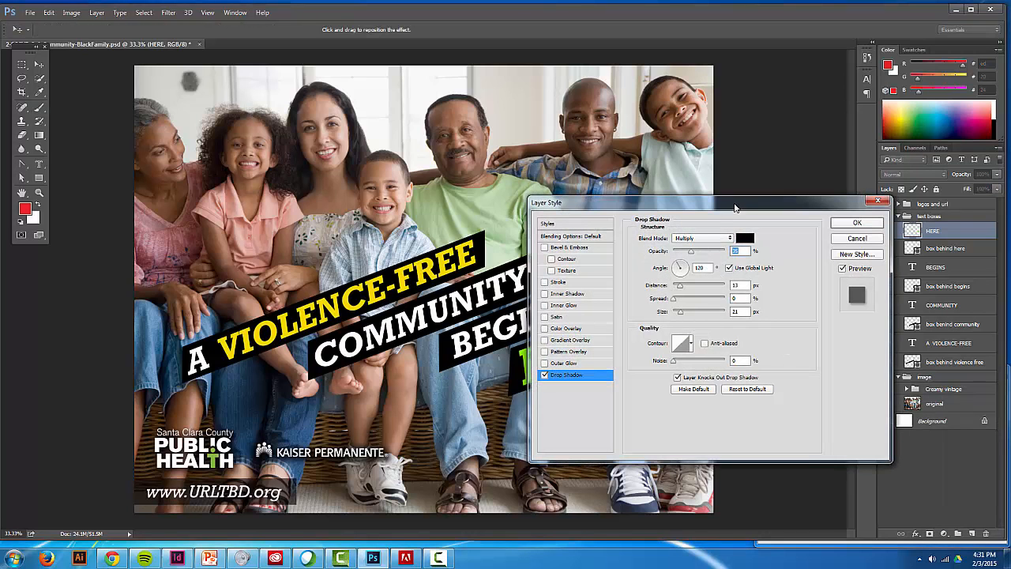
{"action": "left_click_drag", "start_coordinate": [734, 207], "coordinate": [330, 166]}
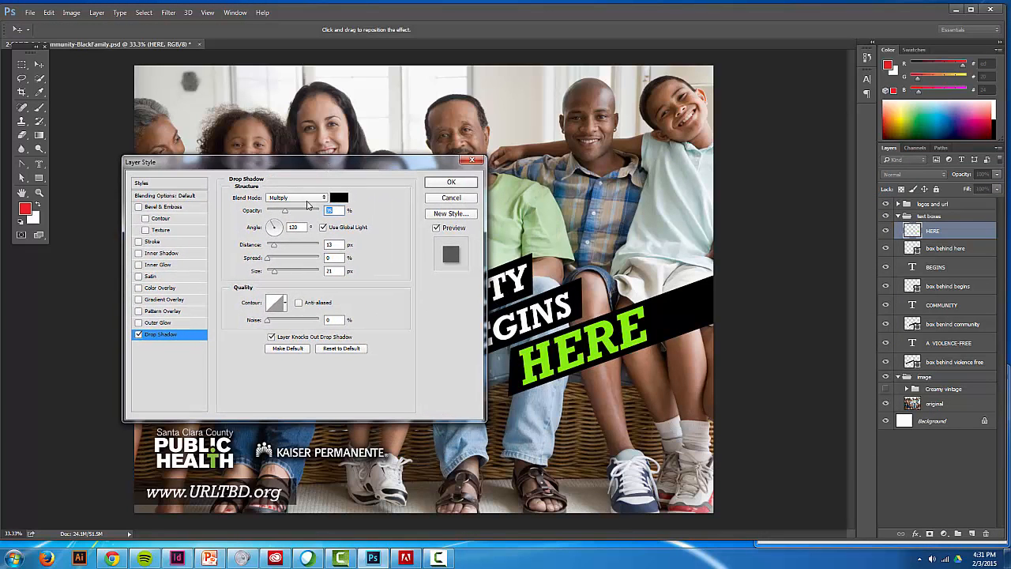
{"action": "left_click", "coordinate": [451, 197]}
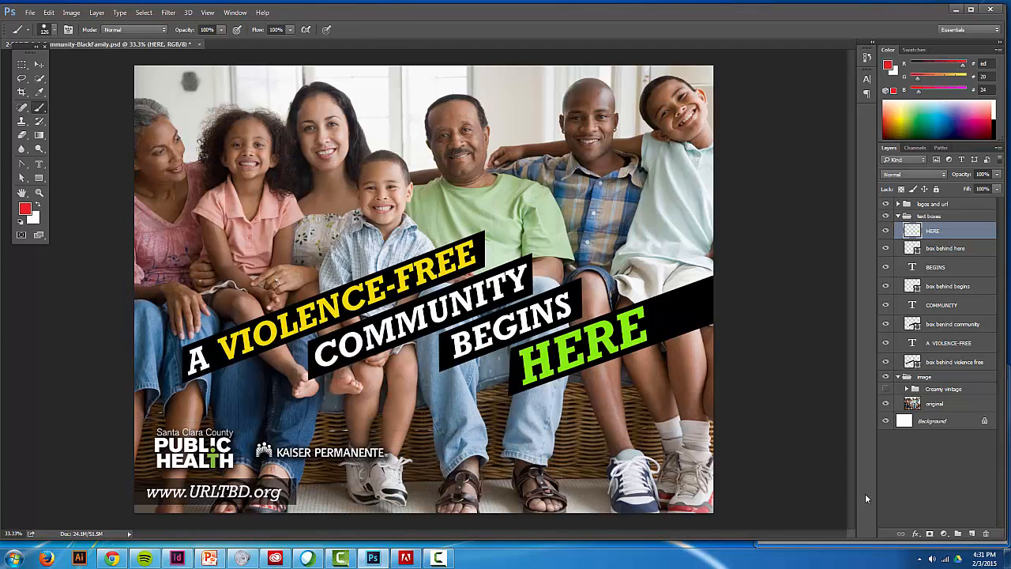
- Try a thicker inside stroke in colour a63059 on the HERE layer and discard it
{"action": "left_click", "coordinate": [916, 533]}
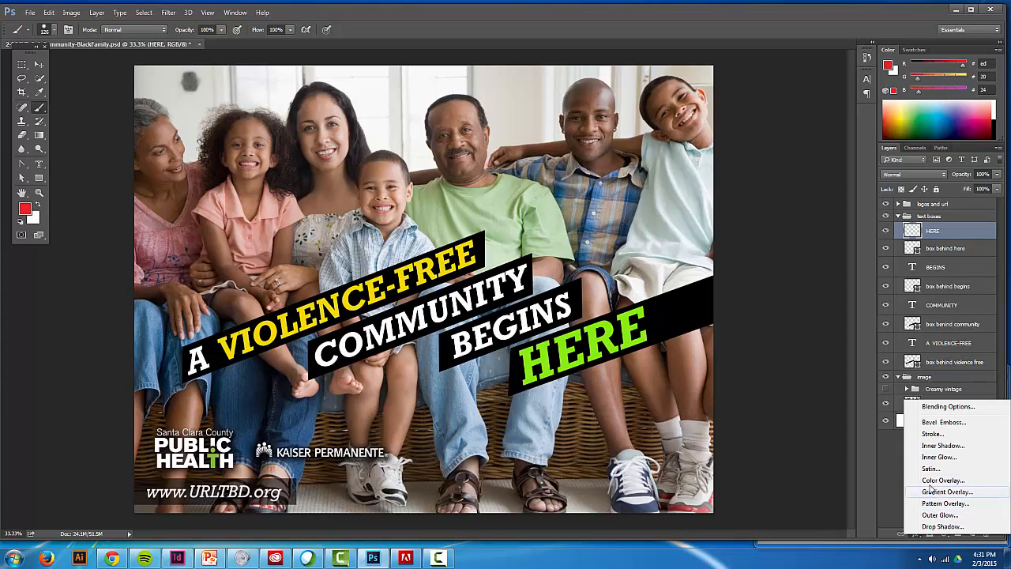
{"action": "left_click", "coordinate": [931, 435]}
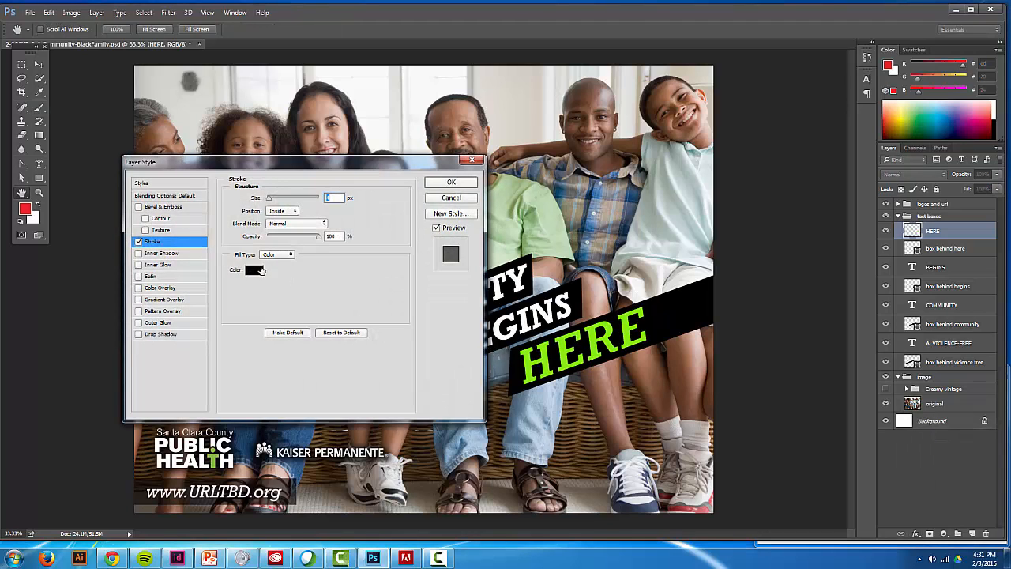
{"action": "left_click", "coordinate": [255, 270]}
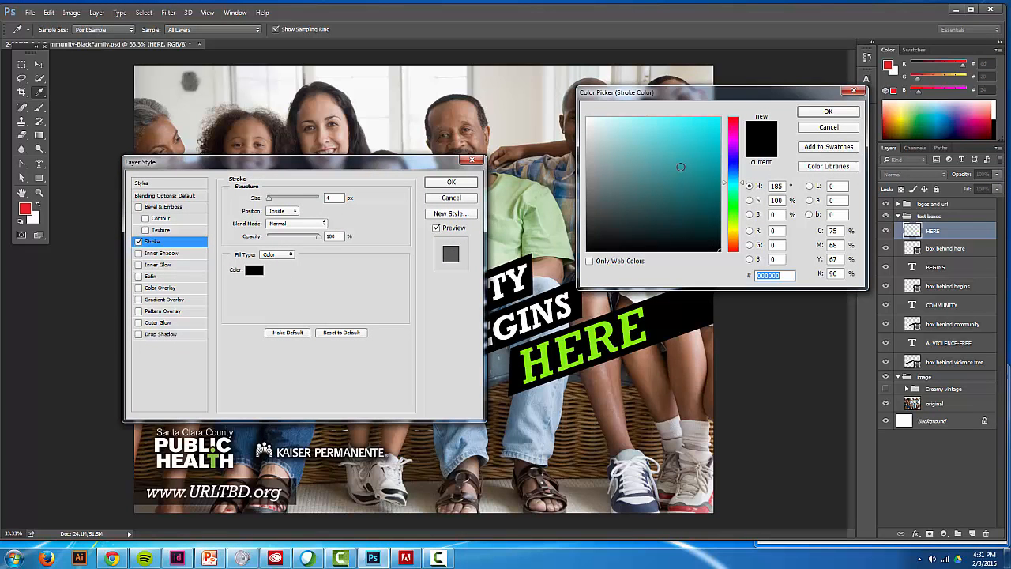
{"action": "left_click", "coordinate": [682, 163]}
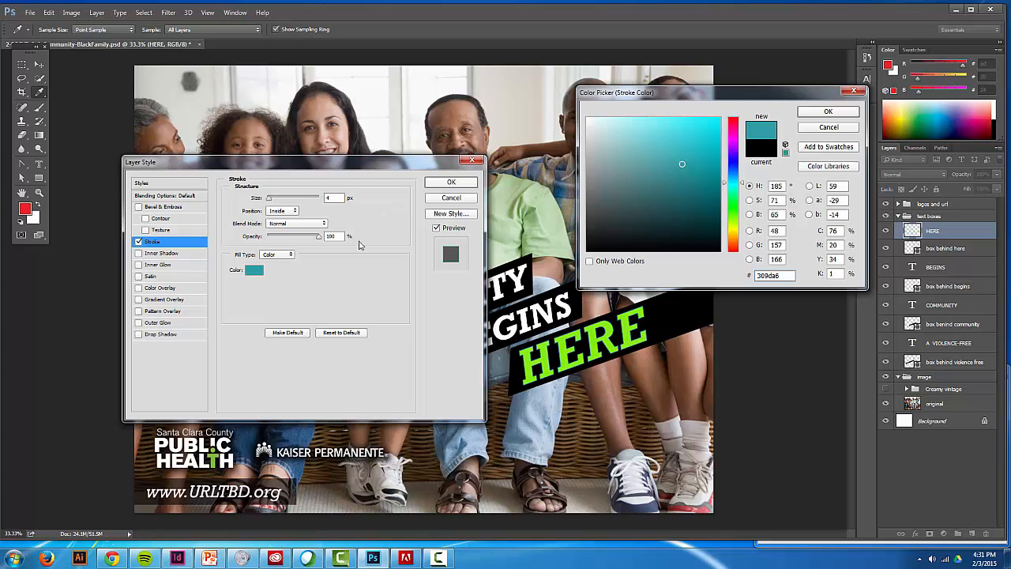
{"action": "left_click", "coordinate": [734, 127]}
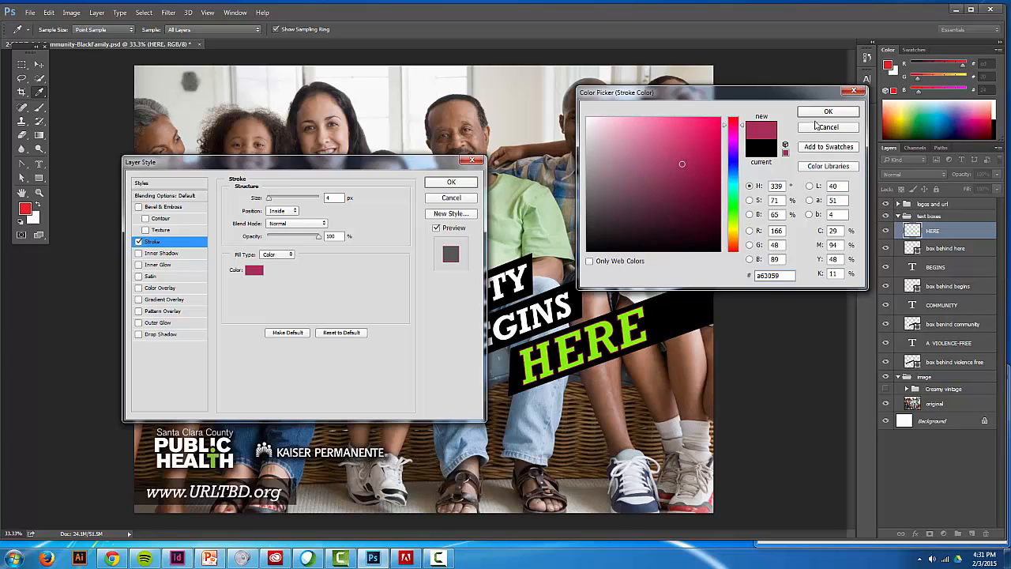
{"action": "left_click", "coordinate": [827, 111]}
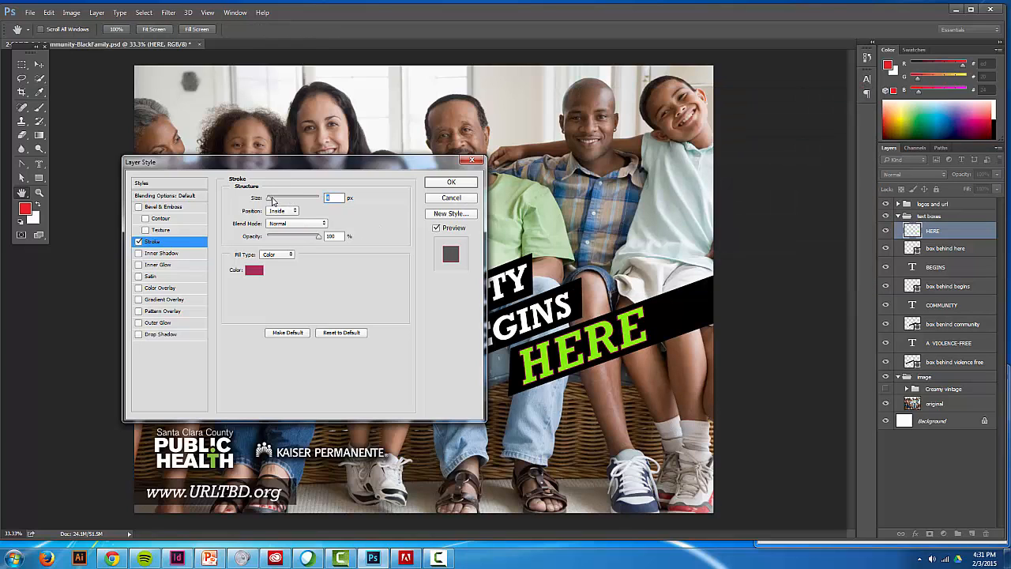
{"action": "left_click_drag", "start_coordinate": [273, 200], "coordinate": [271, 200]}
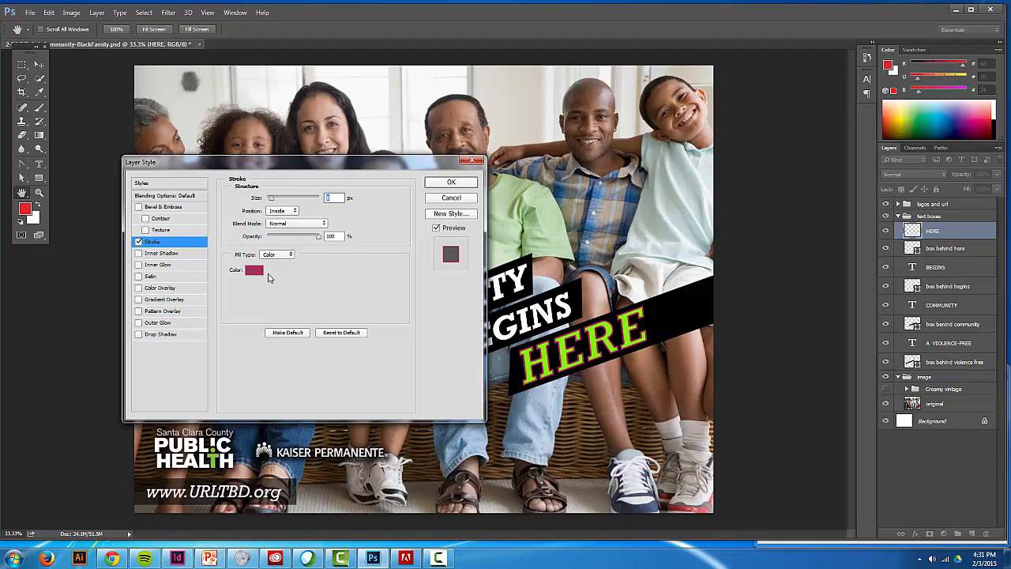
{"action": "left_click", "coordinate": [472, 161]}
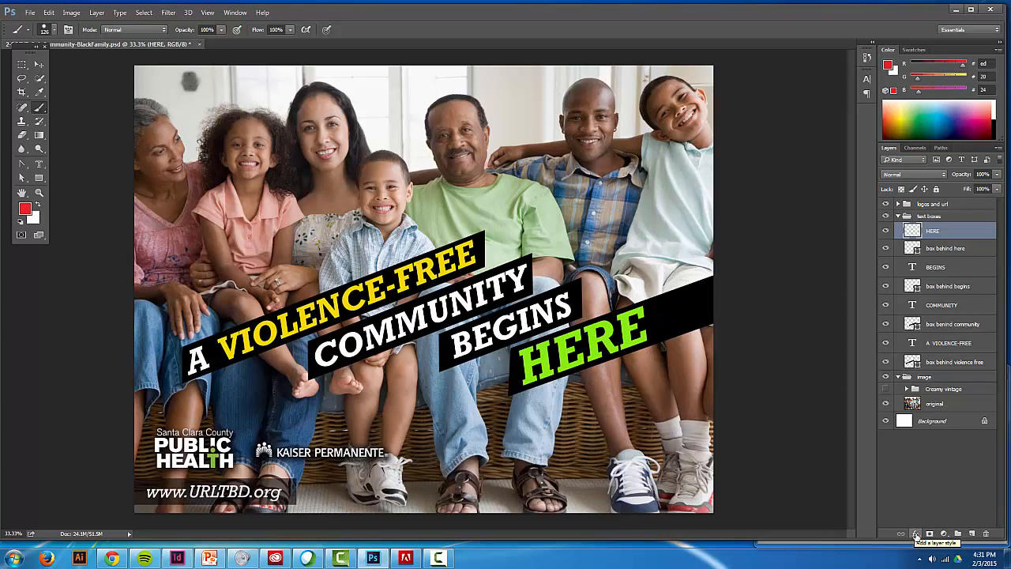
- Look through the Layer Style commands available for the HERE layer and leave without choosing one
{"action": "left_click", "coordinate": [98, 14]}
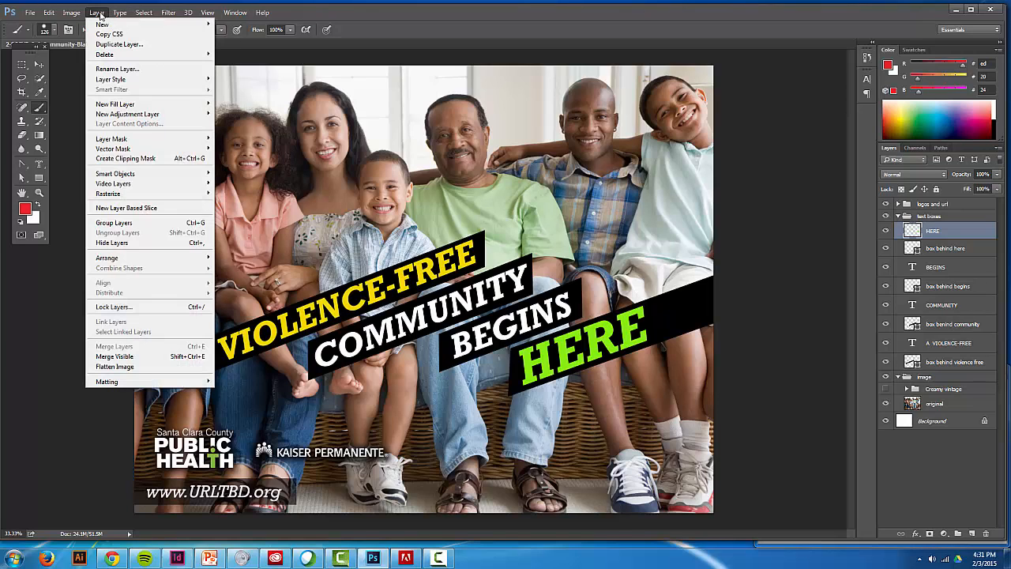
{"action": "mouse_move", "coordinate": [119, 80]}
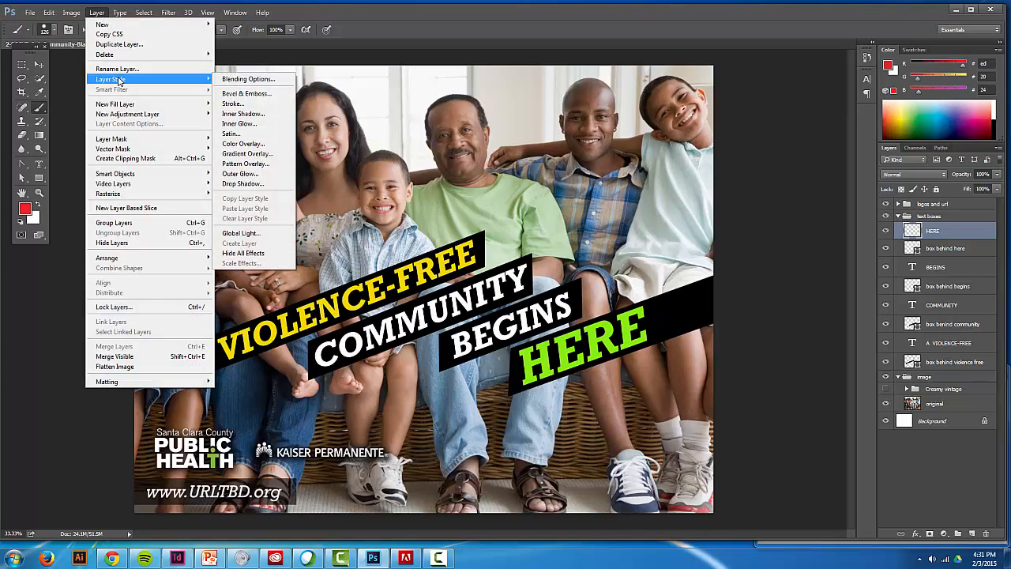
{"action": "left_click", "coordinate": [98, 13]}
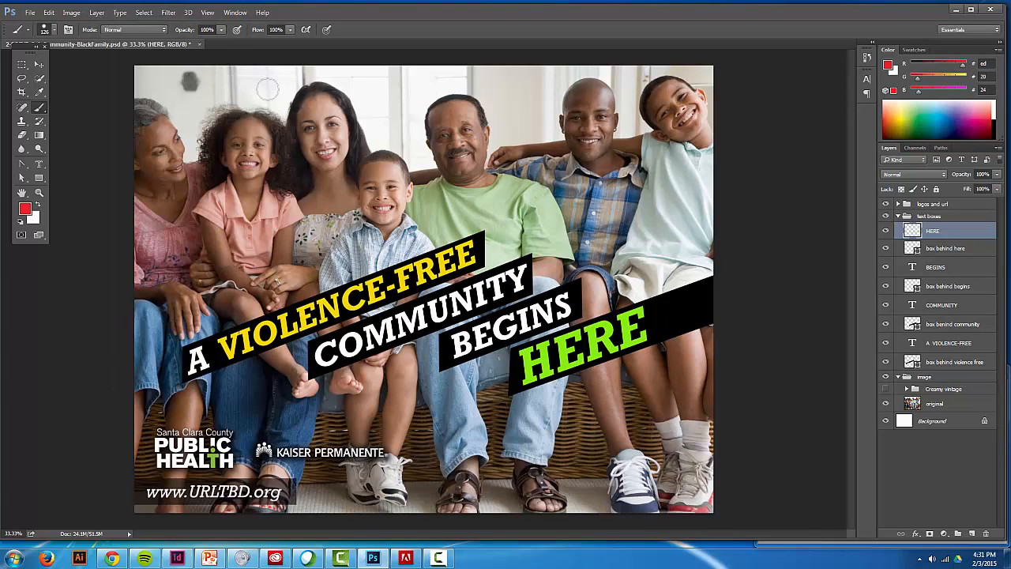